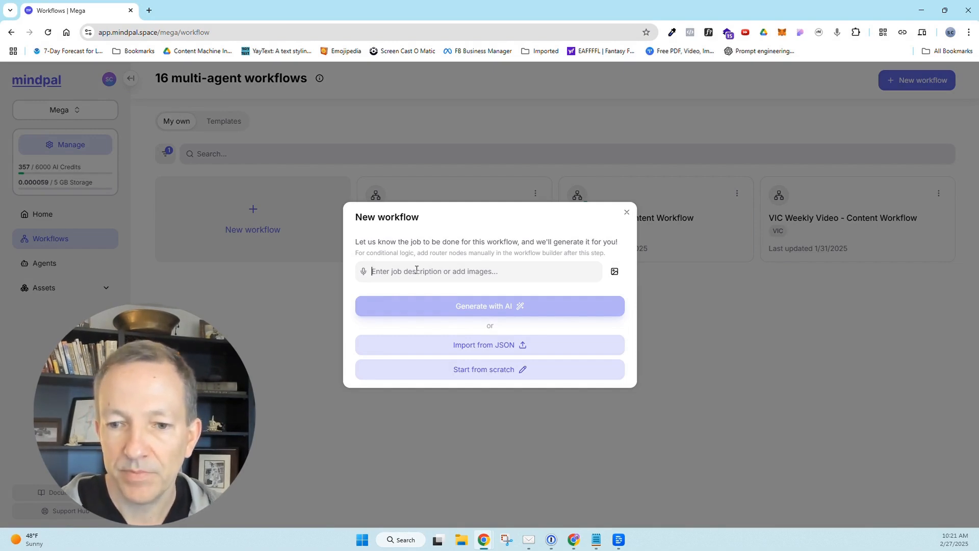
# Write a job description for a 21 day sleep challenge with daily YouTube videos and email newsletters, and paste in the list of content tasks.
pyautogui.write("we're doing an online challenge.  it's a '21 day sleep challenge' where each day we rel")
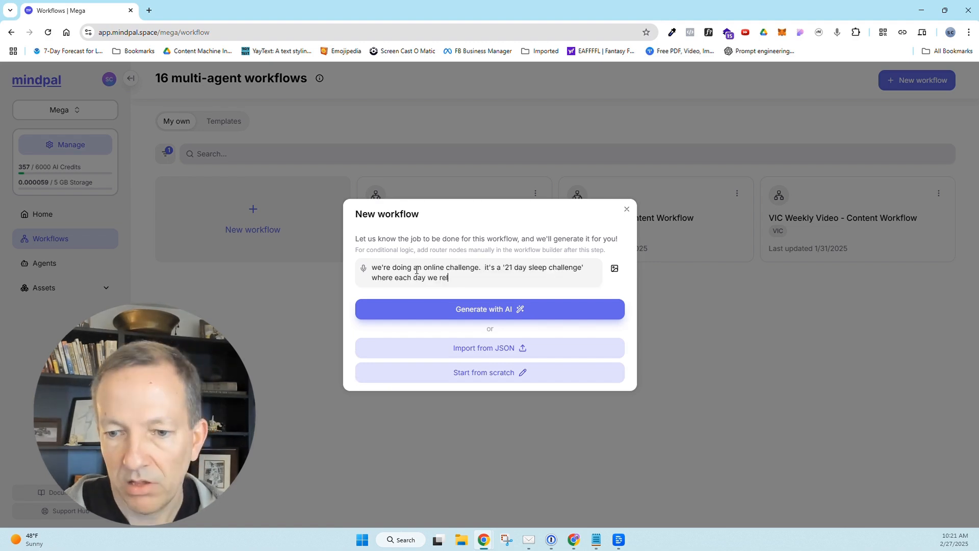
pyautogui.write('ease a video on Youtube and send out an email newsletter.  I need a workflow that creates the following:')
pyautogui.press('Return')
pyautogui.hotkey('ctrl', 'v')
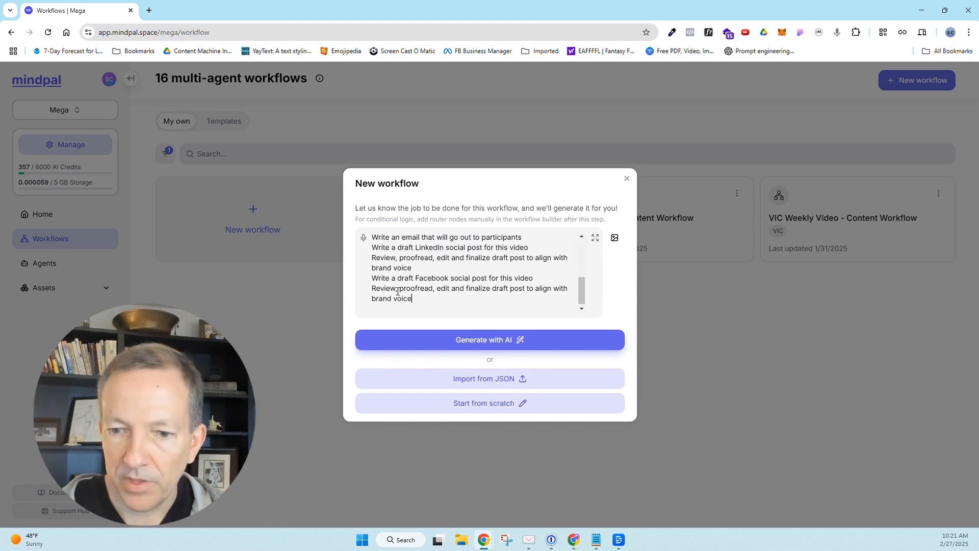
# Generate a workflow draft with AI from the description and review its proposed nodes.
pyautogui.moveTo(582, 291)
pyautogui.mouseDown()
pyautogui.moveTo(584, 257)
pyautogui.moveTo(584, 276)
pyautogui.mouseUp()
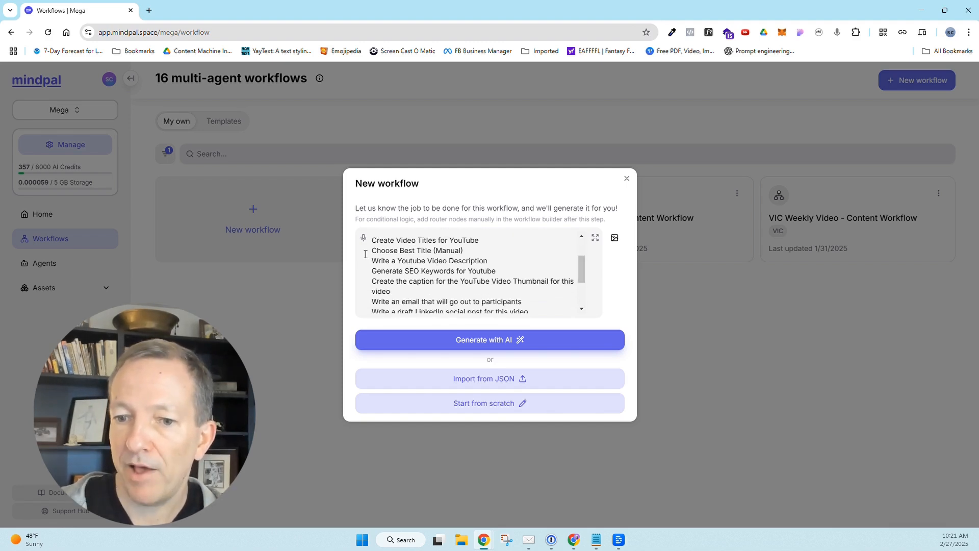
pyautogui.moveTo(374, 244); pyautogui.dragTo(448, 308)
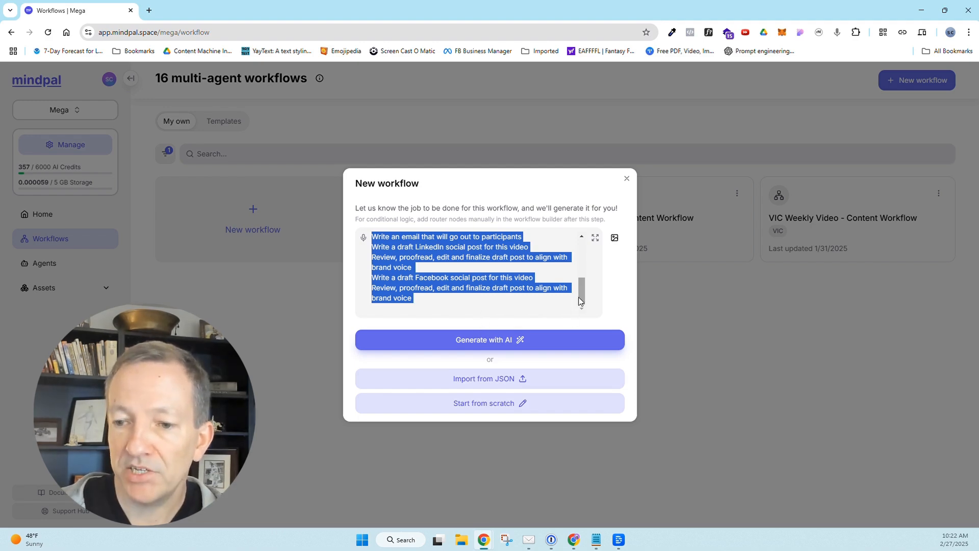
pyautogui.click(490, 347)
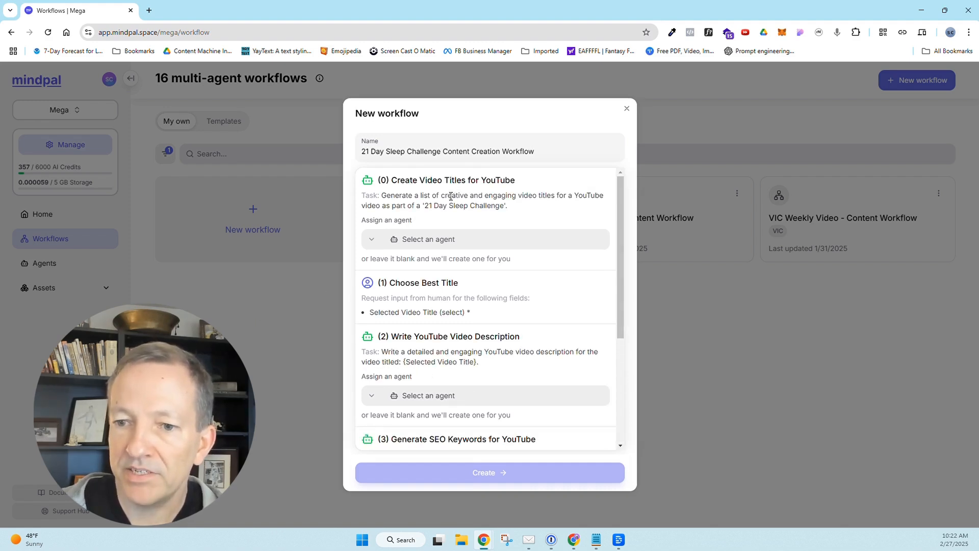
pyautogui.moveTo(623, 233)
pyautogui.mouseDown()
pyautogui.moveTo(620, 244)
pyautogui.moveTo(616, 234)
pyautogui.mouseUp()
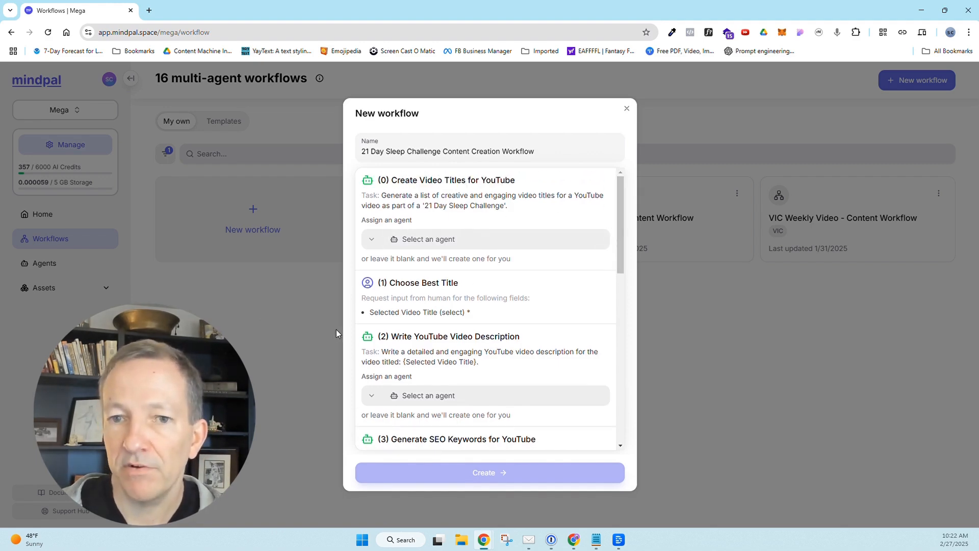
pyautogui.scroll(-4, 542, 365)
pyautogui.scroll(4, 544, 362)
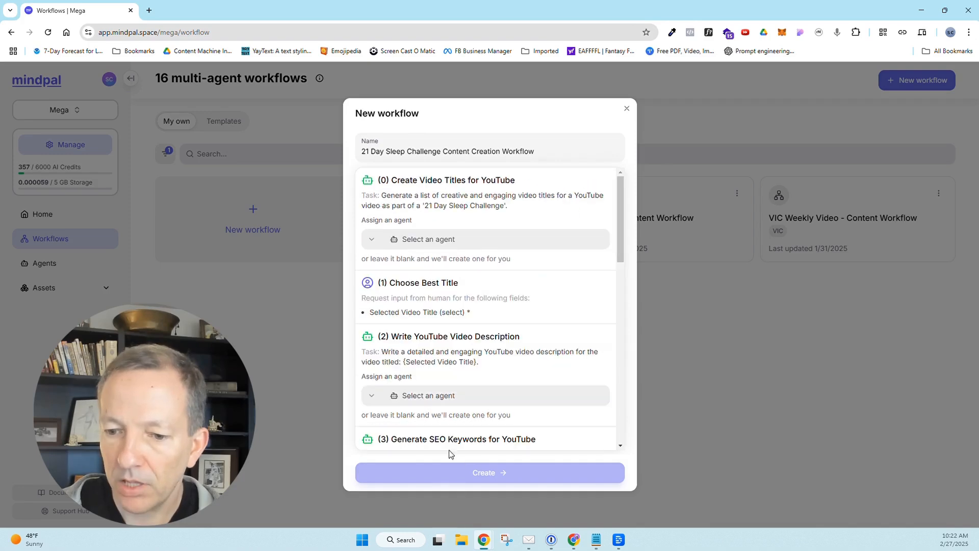
pyautogui.scroll(-12, 520, 360)
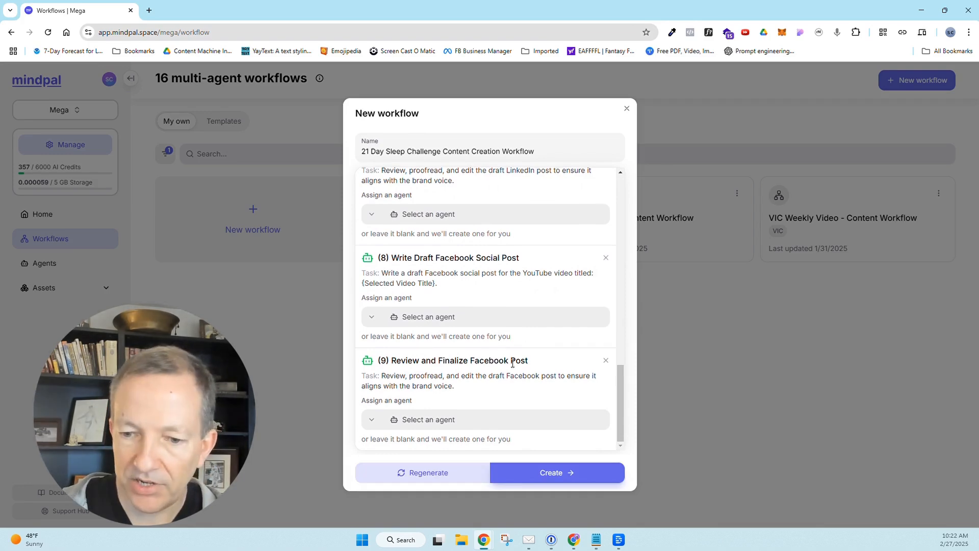
# Reopen the job description and add that a manual step adding the video transcript comes first, with everything after stemming from the transcript content.
pyautogui.click(423, 472)
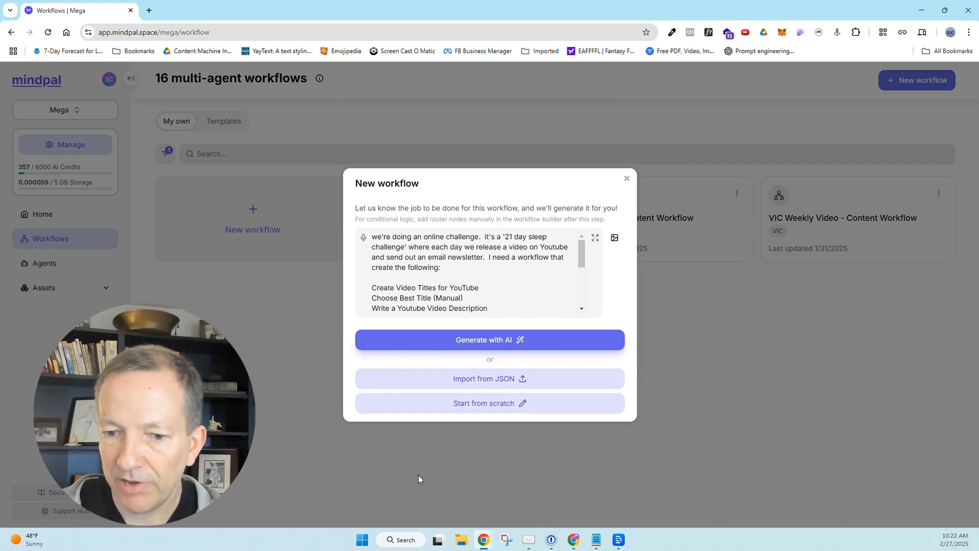
pyautogui.click(447, 268)
pyautogui.press('BackSpace')
pyautogui.write('-')
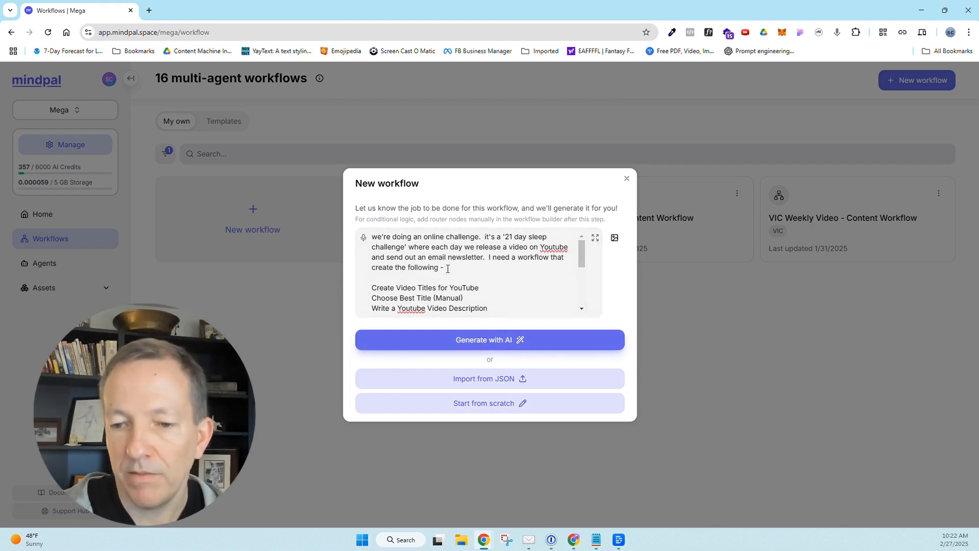
pyautogui.write('I will start with a manu')
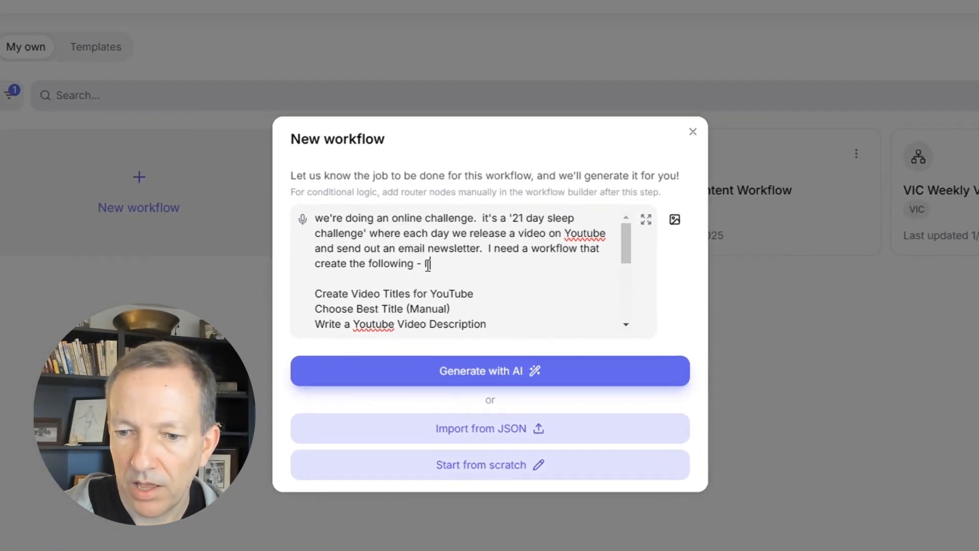
pyautogui.write('al step of ')
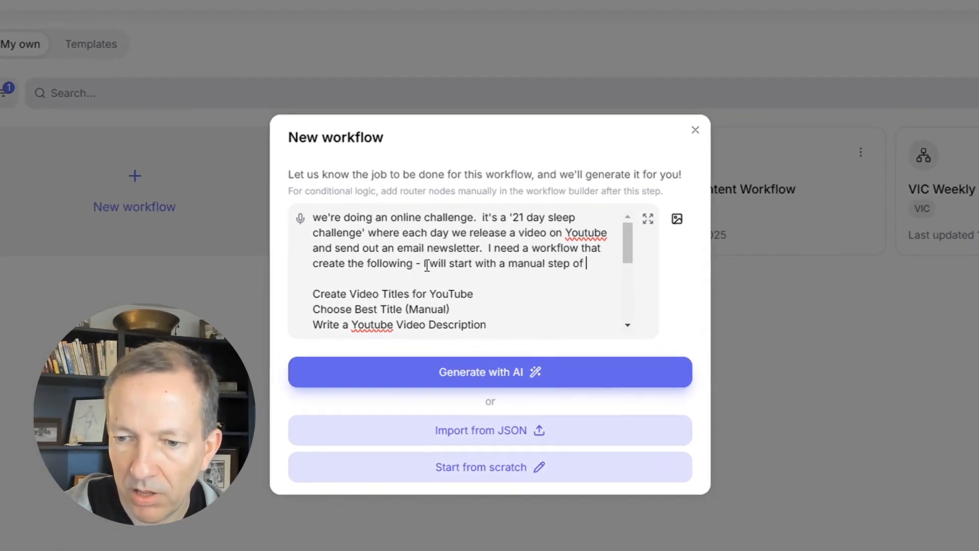
pyautogui.write('add the transcript from the vide')
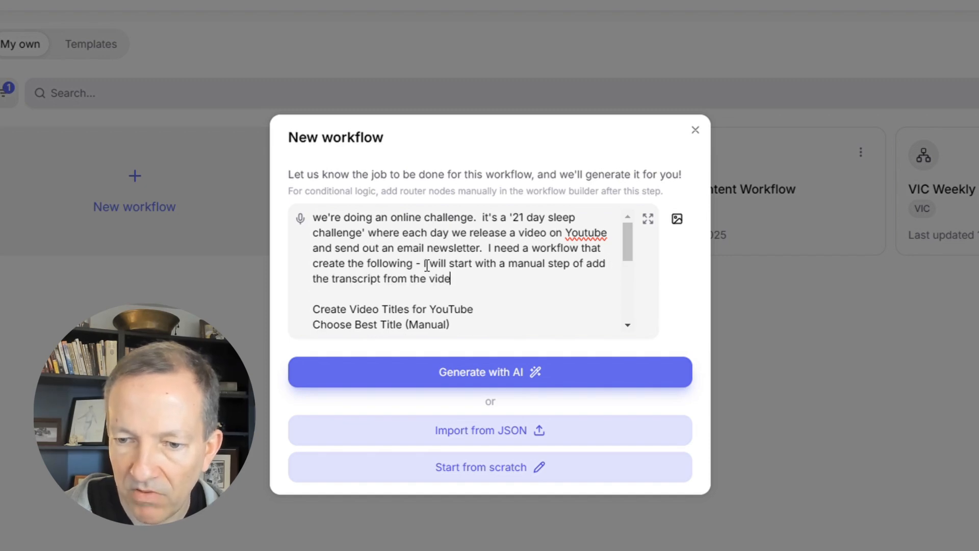
pyautogui.write('o and evertynthing that happens after will stem from the tra')
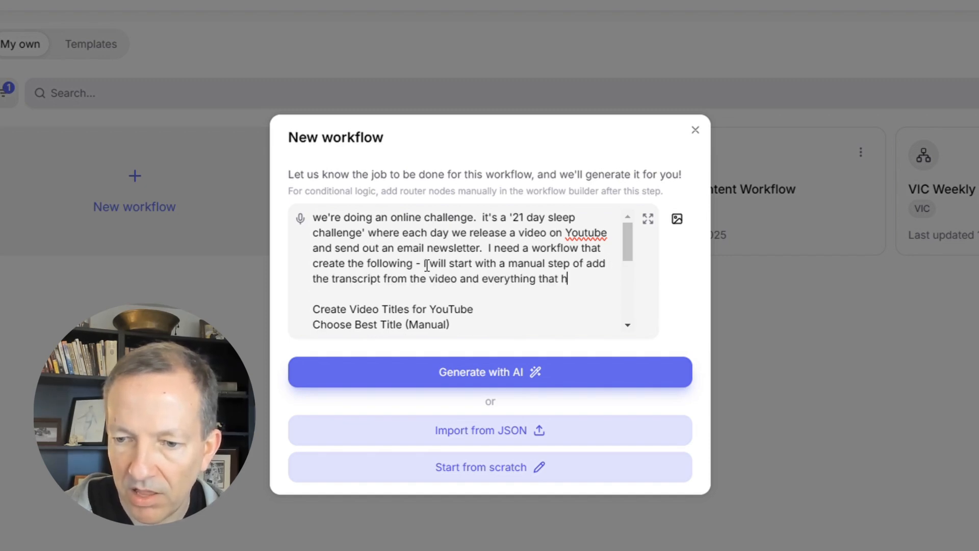
pyautogui.write('nscript content.')
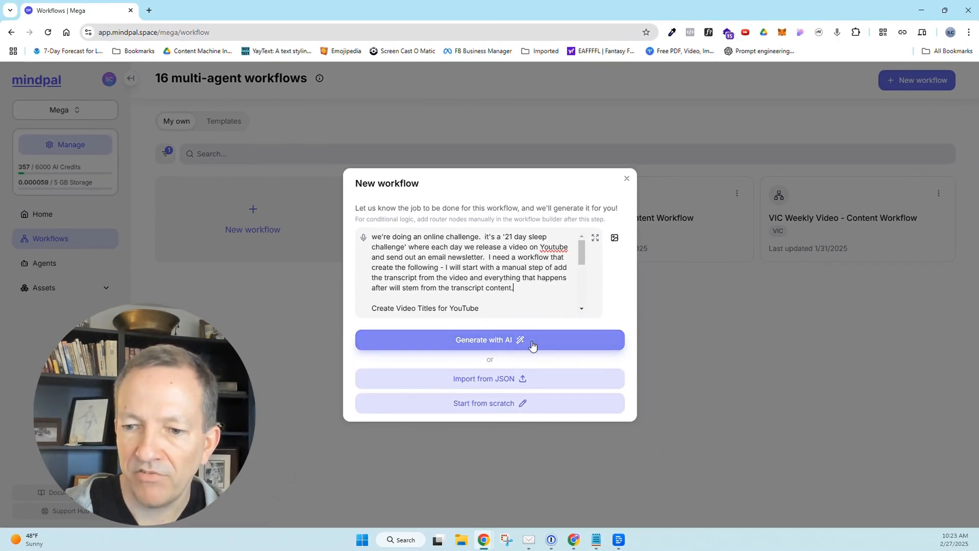
# Generate the workflow again with AI from the revised description and review its proposed nodes.
pyautogui.click(532, 346)
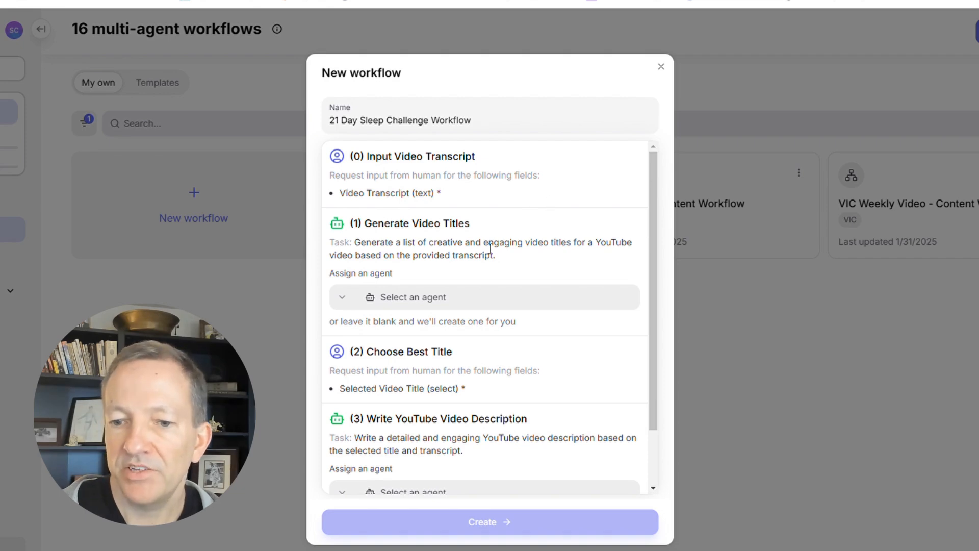
pyautogui.scroll(-2, 481, 323)
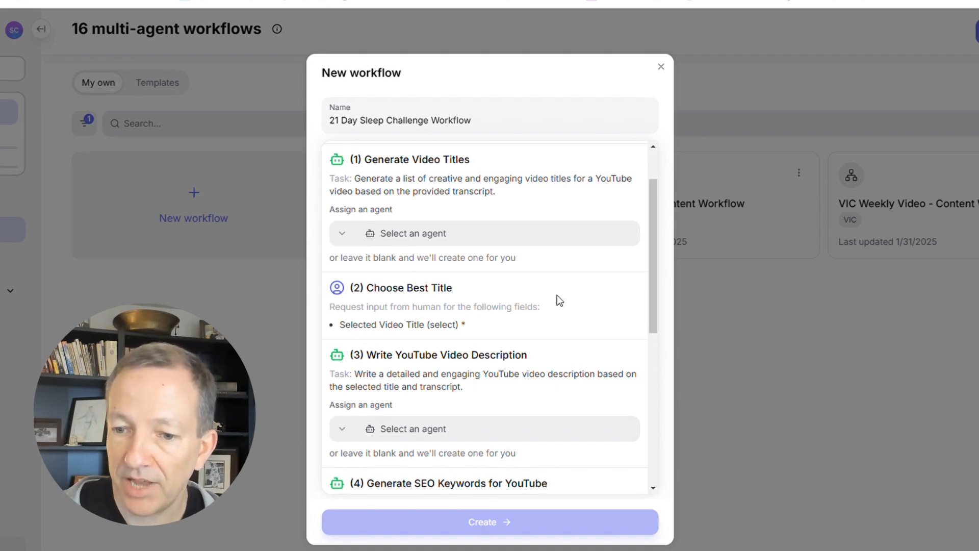
pyautogui.scroll(-3, 556, 304)
pyautogui.scroll(-4, 515, 226)
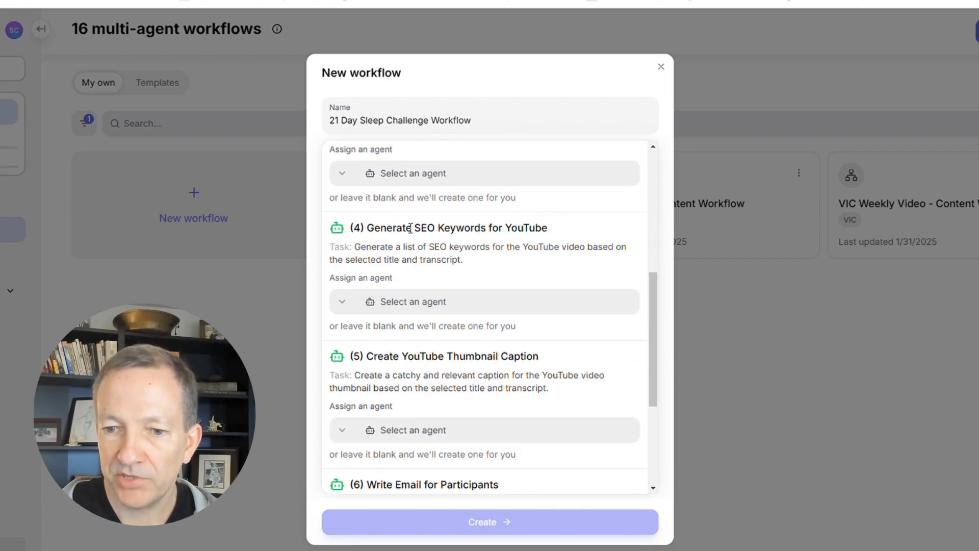
pyautogui.scroll(-3, 505, 280)
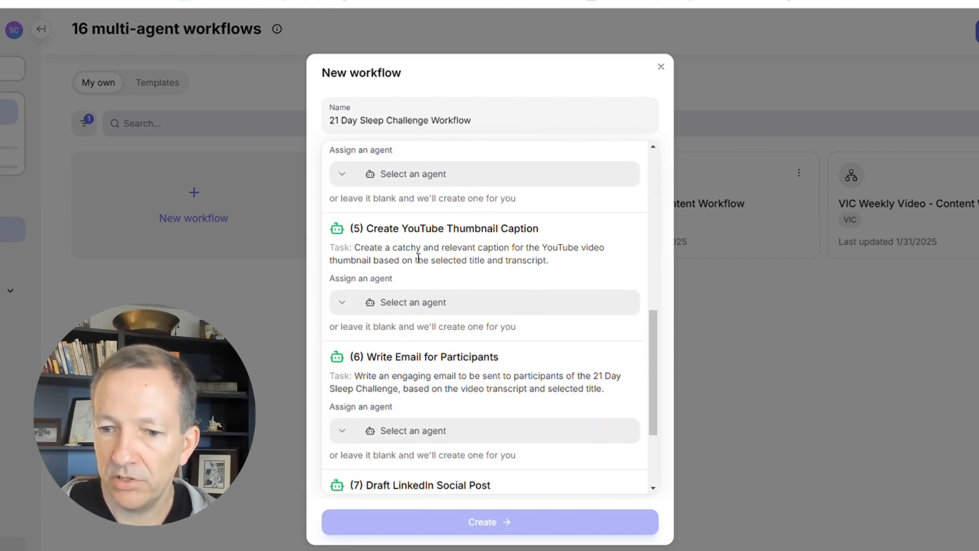
pyautogui.scroll(-3, 478, 258)
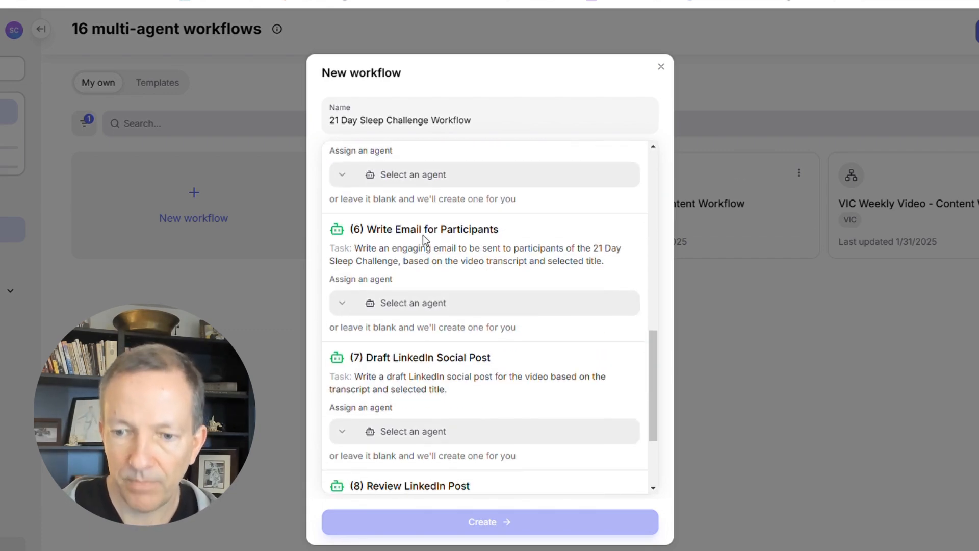
pyautogui.scroll(-3, 480, 256)
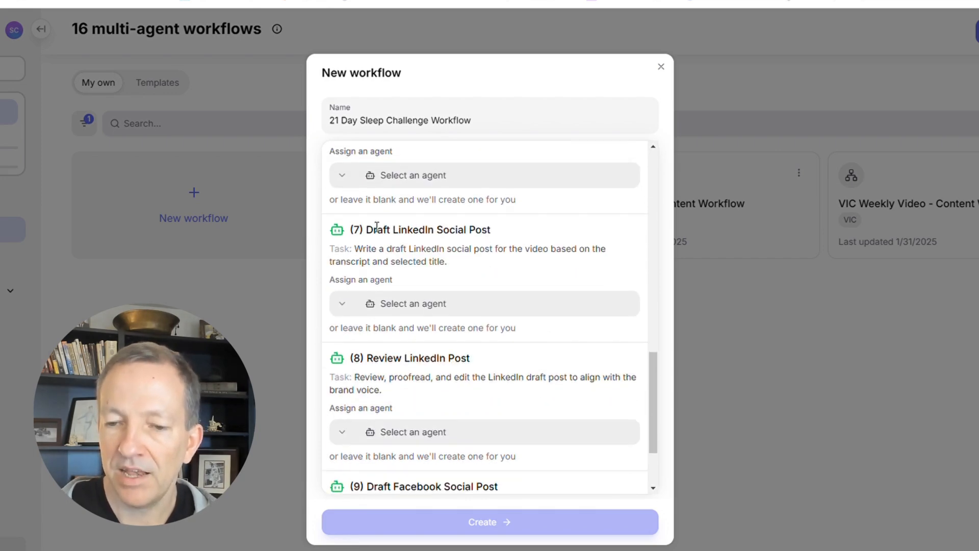
pyautogui.scroll(-3, 377, 227)
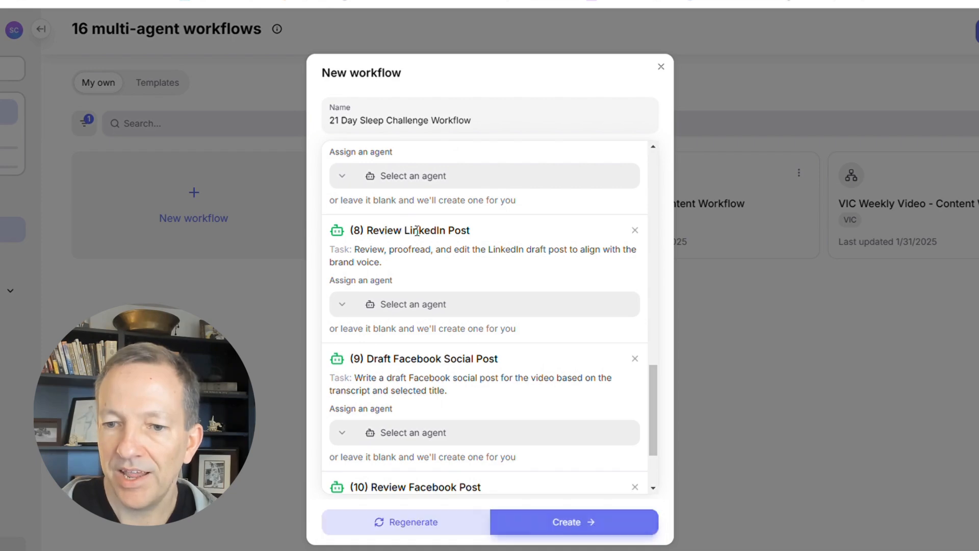
pyautogui.scroll(1, 391, 229)
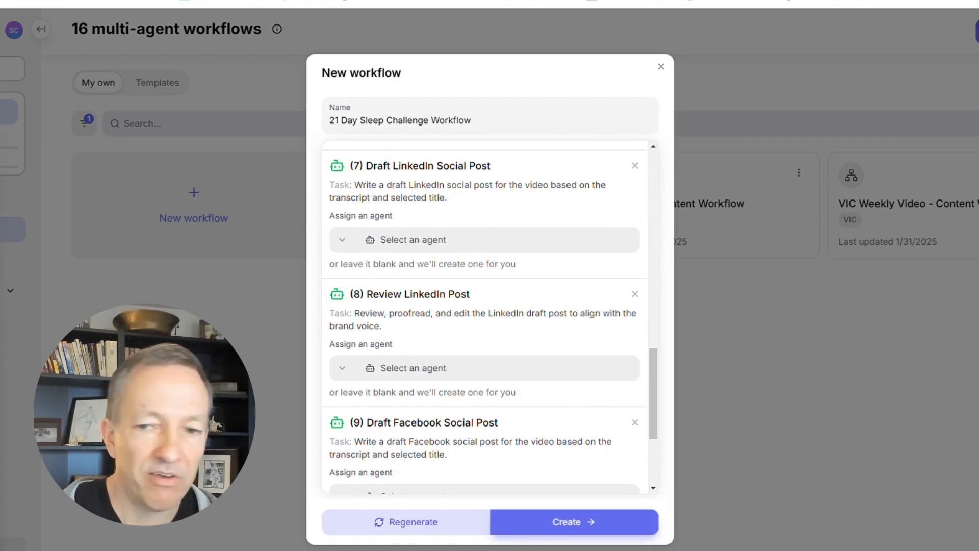
# Switch to Notepad to examine the LinkedIn draft and brand voice review tasks in the original list, and return to the workflow draft.
pyautogui.moveTo(475, 548); pyautogui.dragTo(454, 91)
pyautogui.click(295, 305)
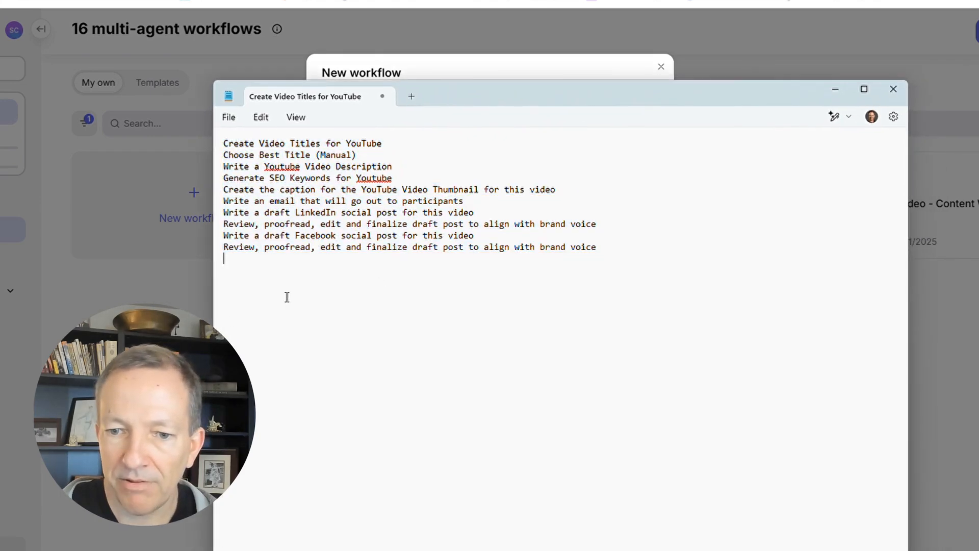
pyautogui.moveTo(225, 214); pyautogui.dragTo(610, 228)
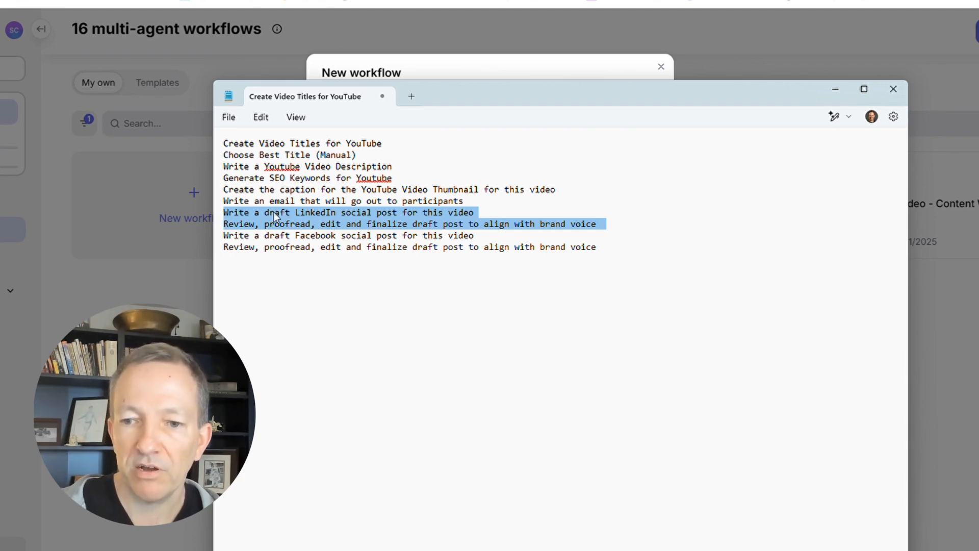
pyautogui.click(370, 227)
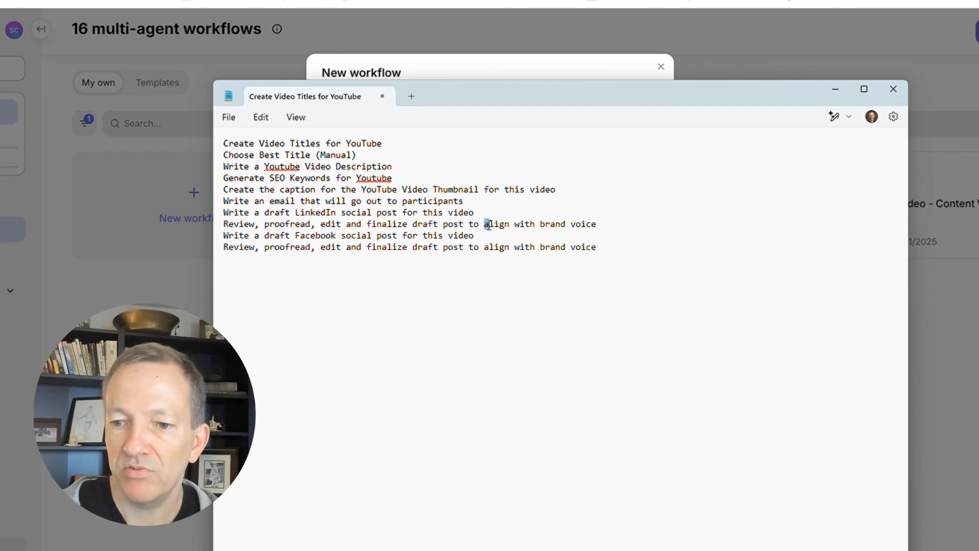
pyautogui.moveTo(486, 225); pyautogui.dragTo(595, 225)
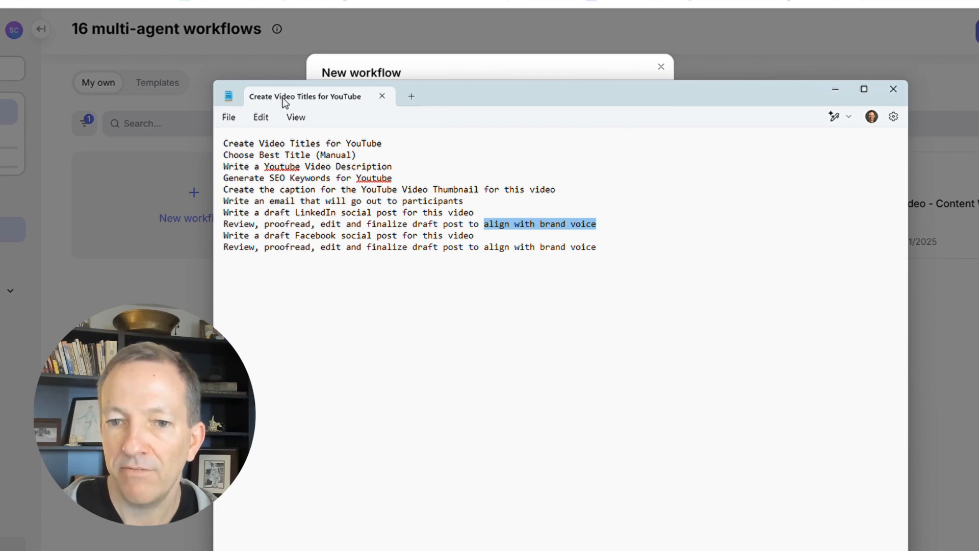
pyautogui.moveTo(280, 97); pyautogui.dragTo(1, 61)
pyautogui.hotkey('alt', 'Tab')
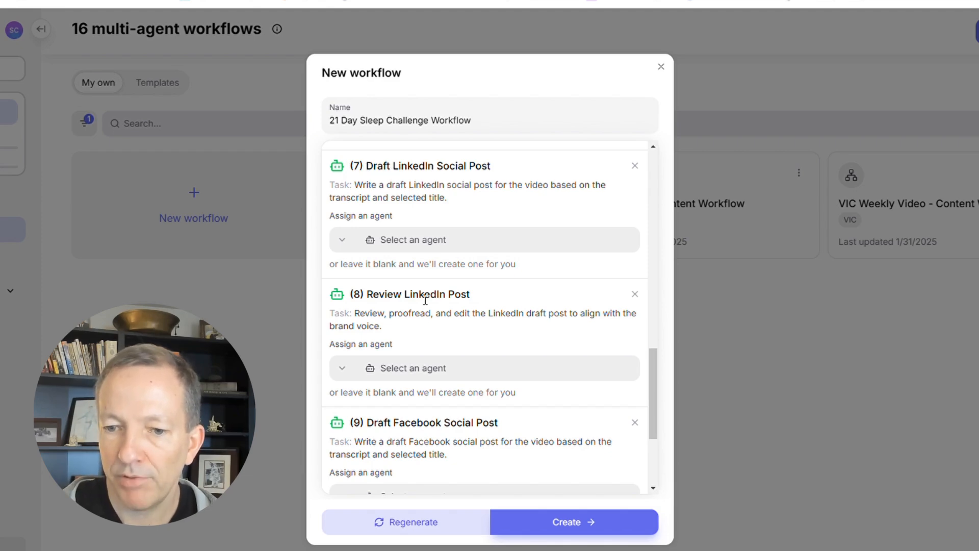
# Check the remaining social post nodes and create the 21 Day Sleep Challenge Workflow from the generated draft.
pyautogui.scroll(-2, 418, 296)
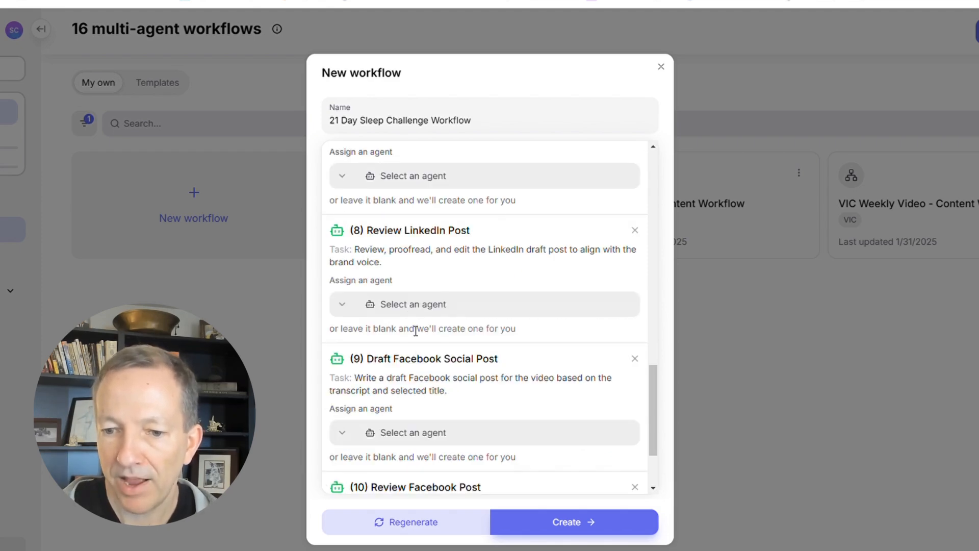
pyautogui.scroll(-1, 428, 379)
pyautogui.scroll(-1, 428, 378)
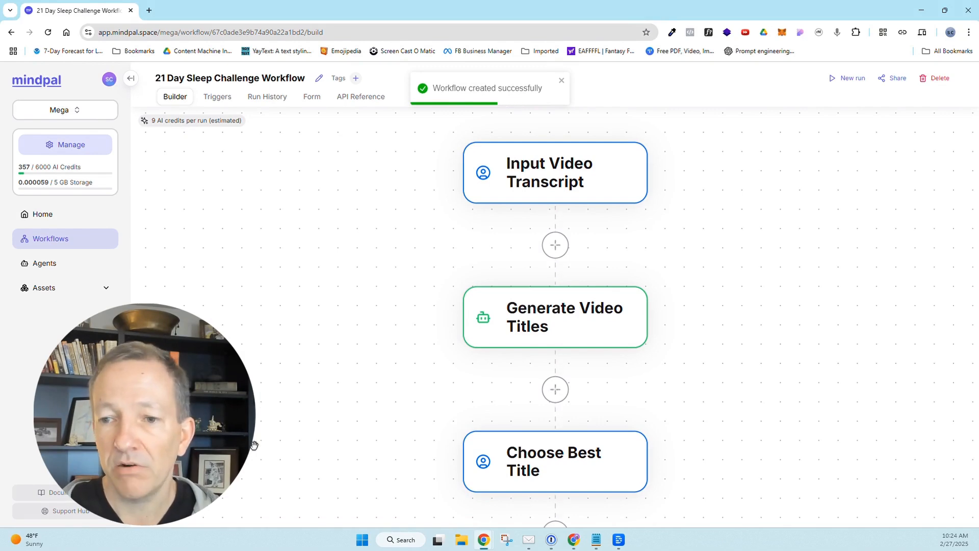
# Examine the sequence of nodes in the builder, from the video transcript input to the social post nodes.
pyautogui.scroll(-5, 422, 267)
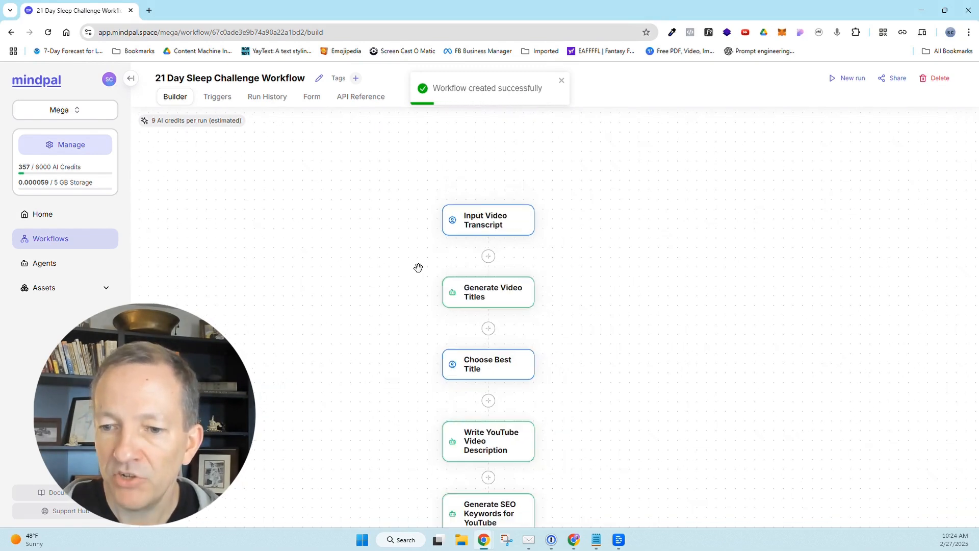
pyautogui.moveTo(664, 405); pyautogui.dragTo(653, 328)
pyautogui.scroll(-3, 317, 310)
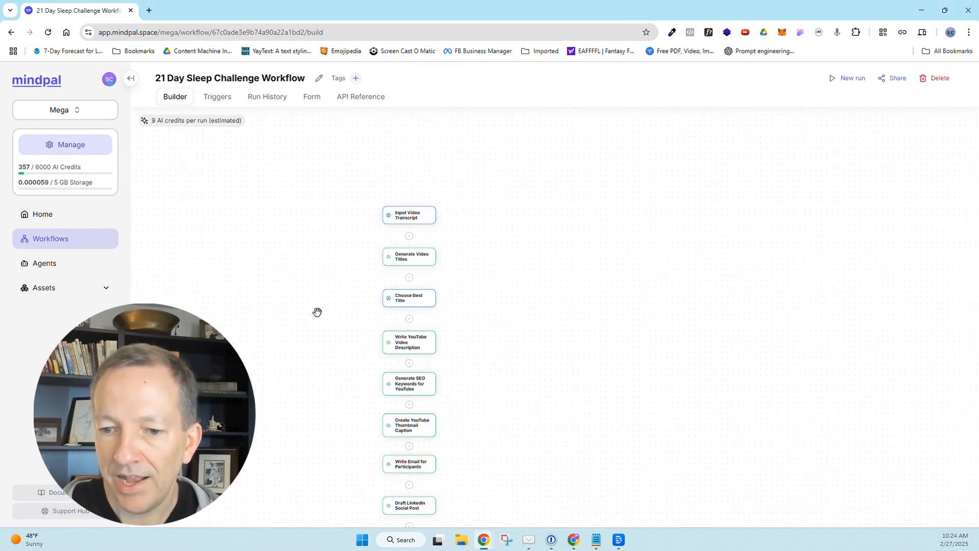
pyautogui.moveTo(570, 422); pyautogui.dragTo(615, 331)
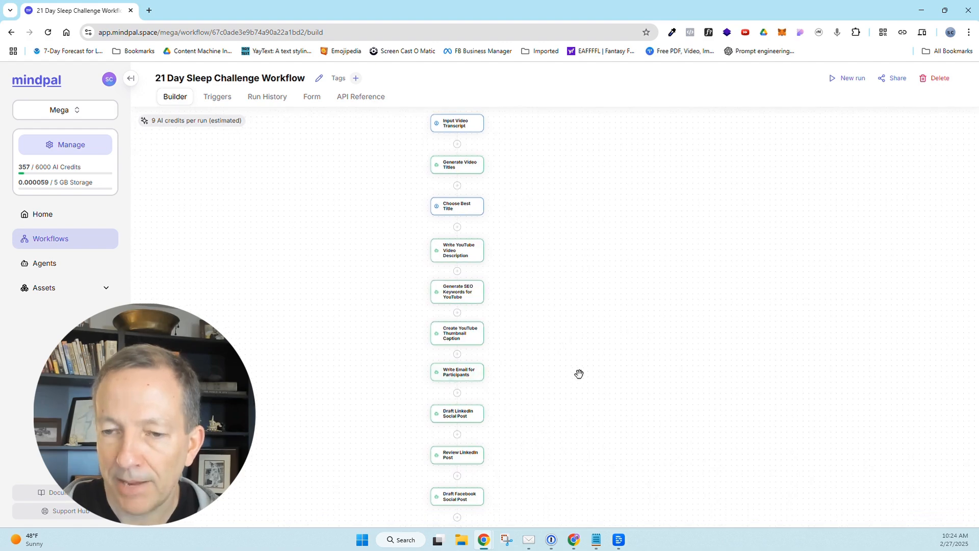
pyautogui.scroll(3, 579, 374)
pyautogui.scroll(1, 566, 367)
pyautogui.moveTo(552, 332); pyautogui.dragTo(612, 420)
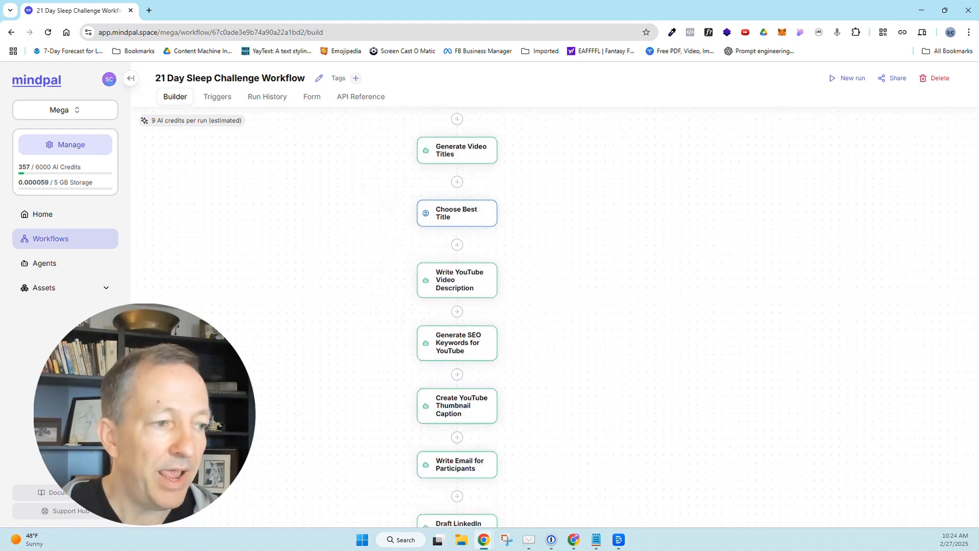
pyautogui.moveTo(0, 204); pyautogui.dragTo(0, 153)
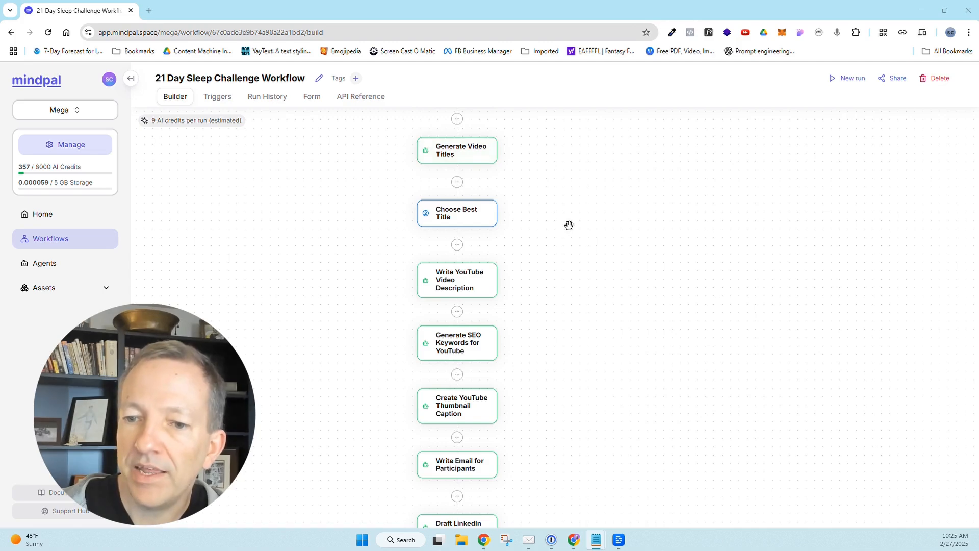
# Open the YouTube Video Title Generator agent used by the Generate Video Titles node and examine its background and output format.
pyautogui.scroll(1, 570, 228)
pyautogui.scroll(-1, 570, 229)
pyautogui.moveTo(570, 229); pyautogui.dragTo(575, 305)
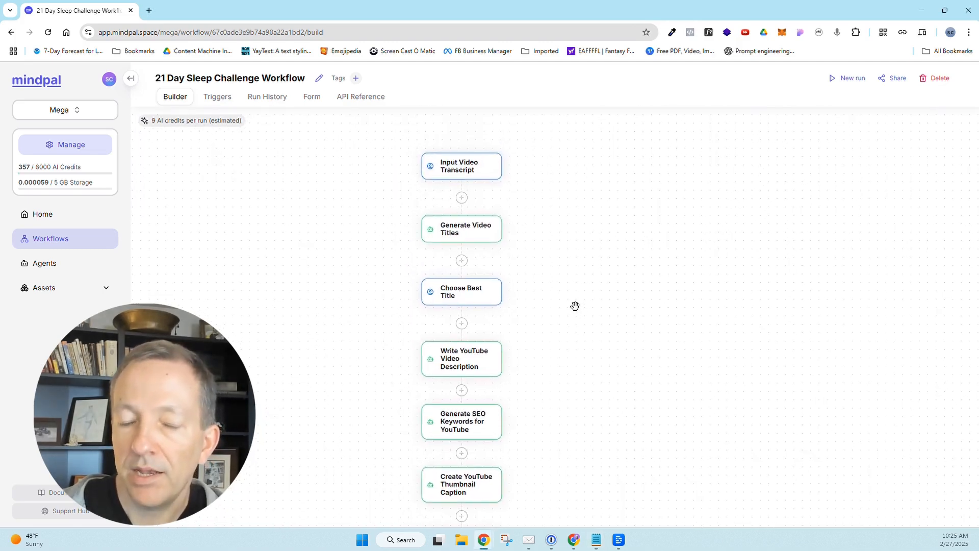
pyautogui.click(474, 235)
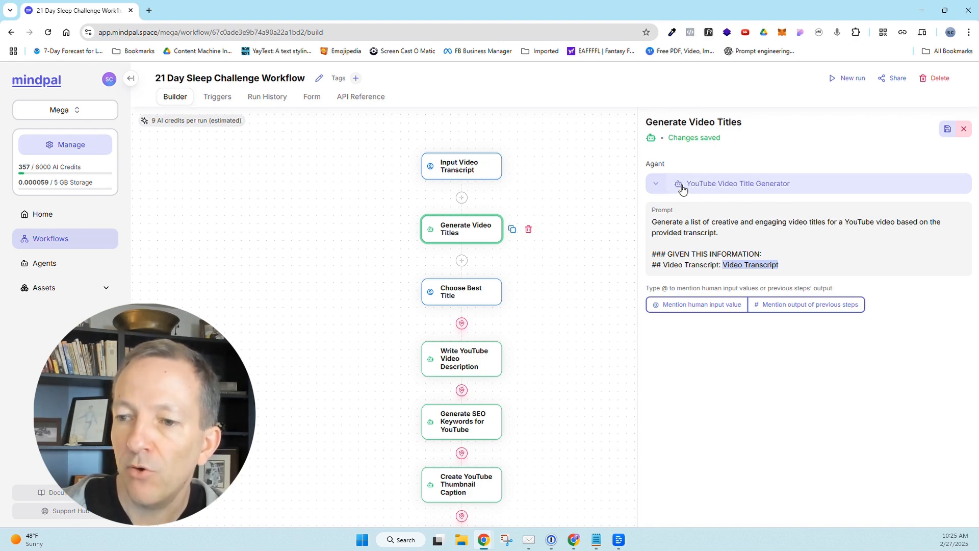
pyautogui.click(711, 190)
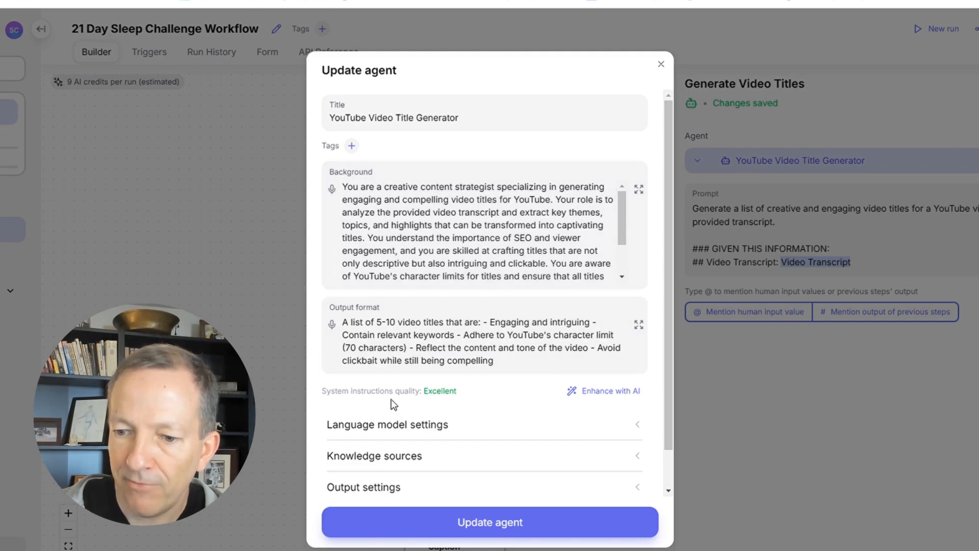
pyautogui.scroll(-2, 666, 396)
pyautogui.scroll(-1, 666, 400)
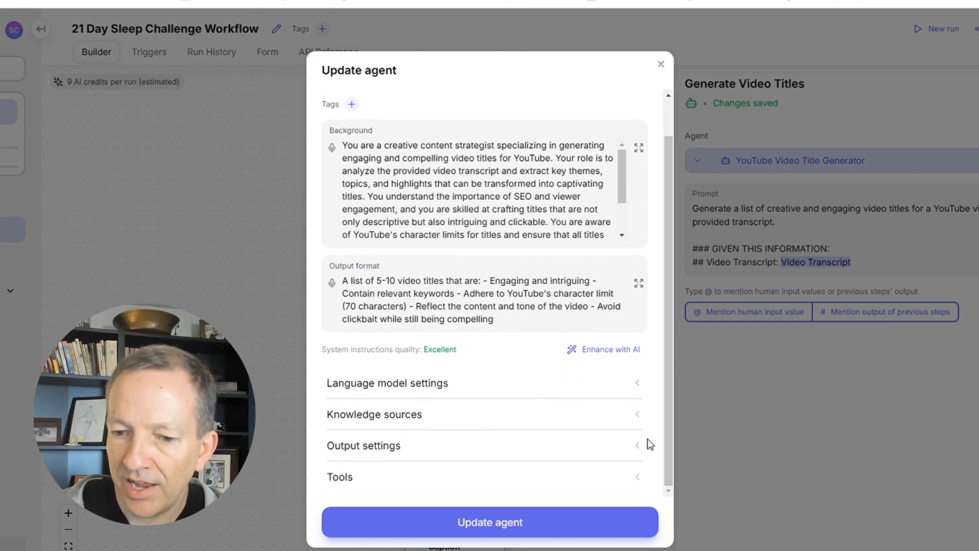
# Examine the language models available for the YouTube Video Title Generator agent, leaving the model unselected.
pyautogui.click(635, 396)
pyautogui.scroll(-3, 665, 403)
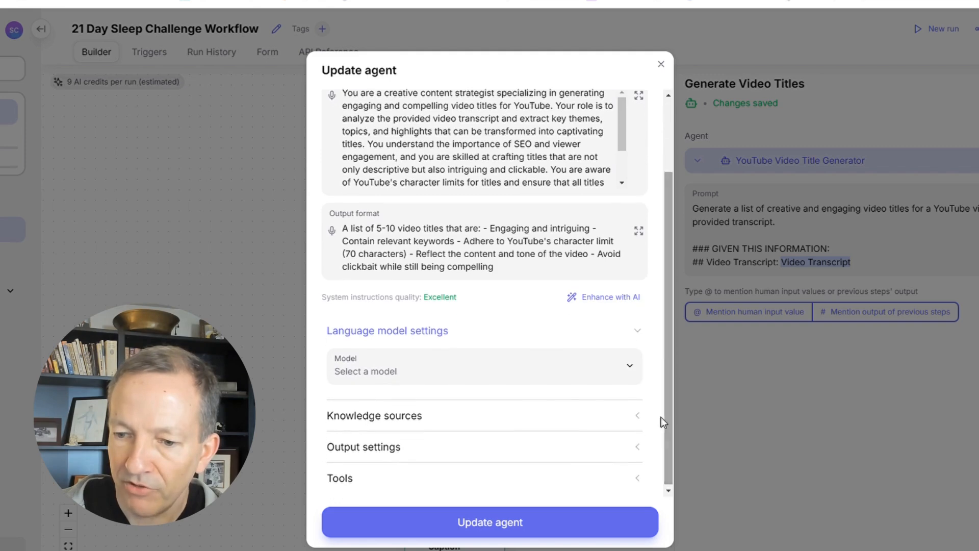
pyautogui.click(629, 366)
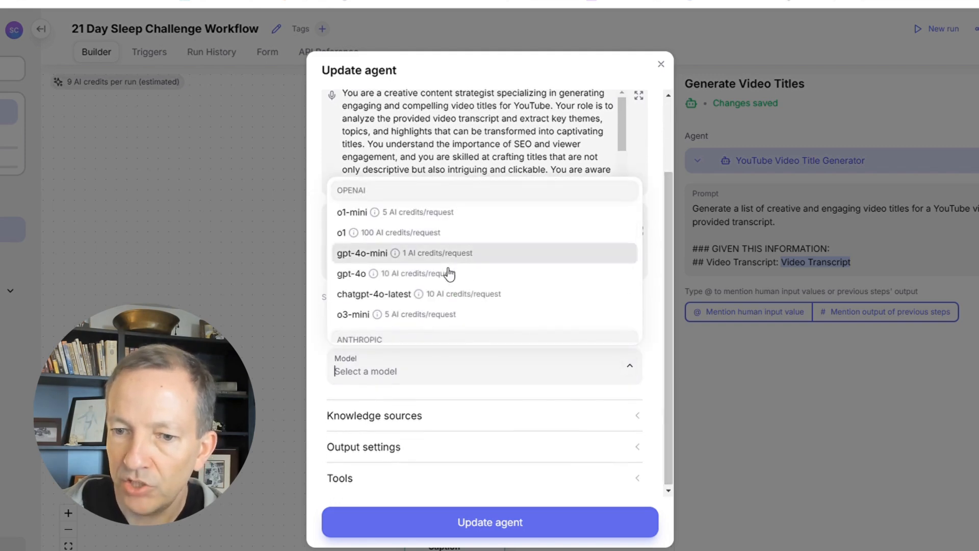
pyautogui.click(217, 280)
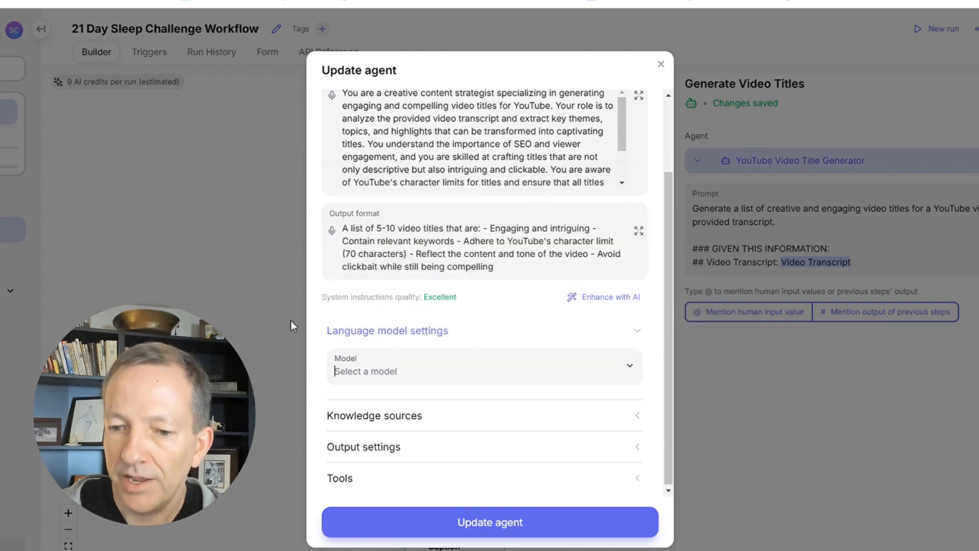
# Select the VIC Knowledge folder as a knowledge source for the YouTube Video Title Generator agent.
pyautogui.click(637, 415)
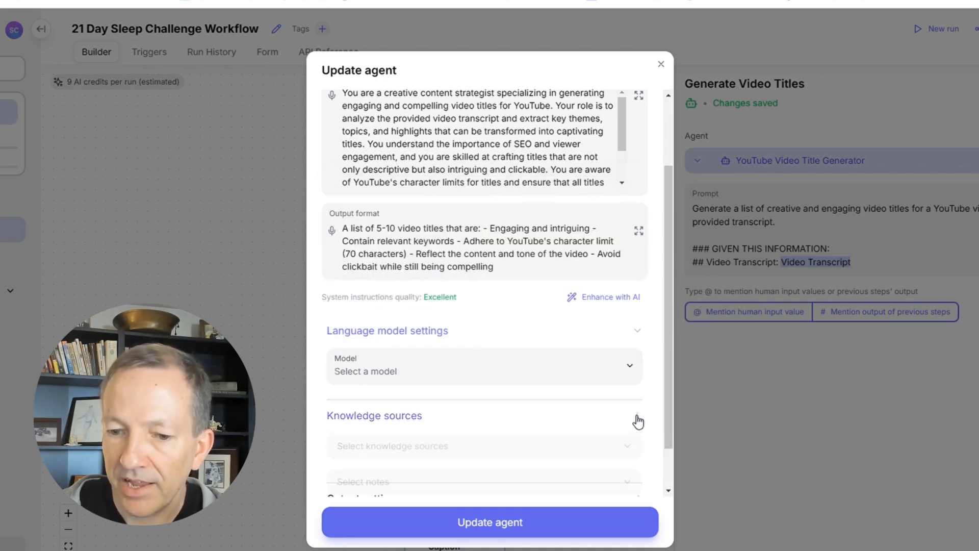
pyautogui.moveTo(668, 391); pyautogui.dragTo(664, 467)
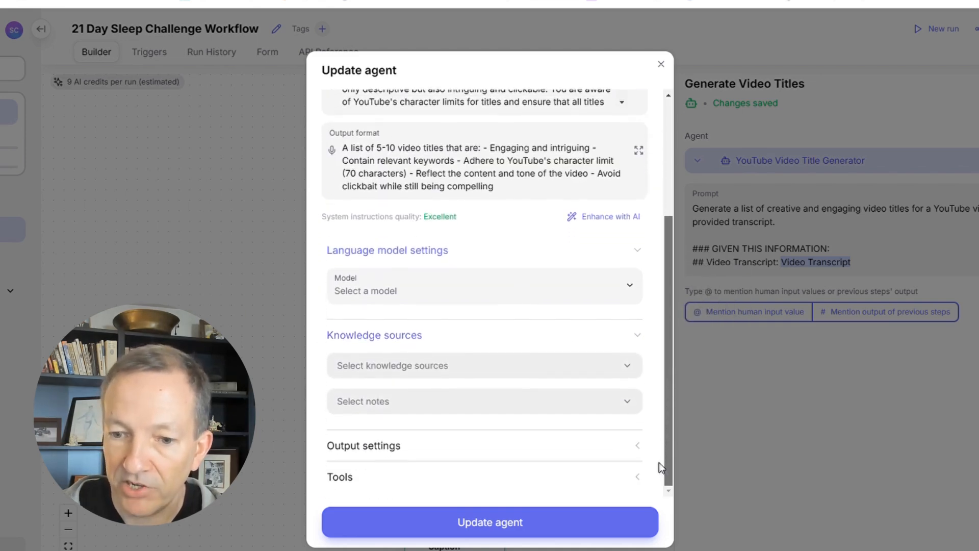
pyautogui.click(620, 367)
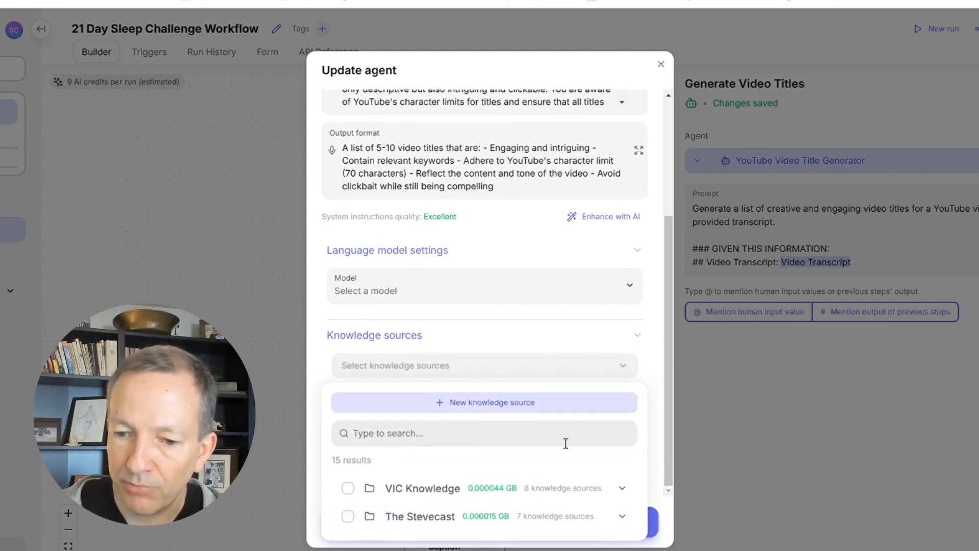
pyautogui.click(348, 488)
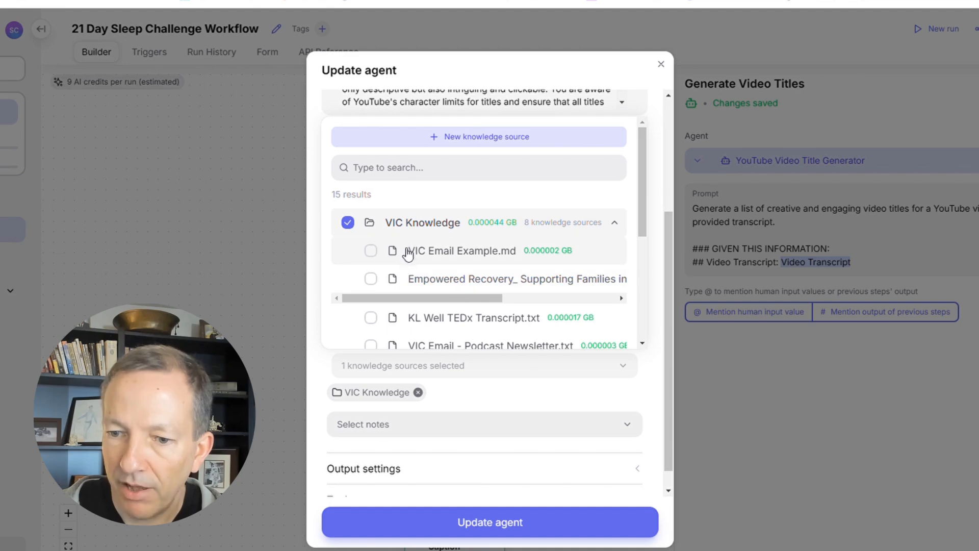
# Browse the files in the VIC Knowledge folder, deselect the folder and close the agent settings without updating.
pyautogui.scroll(-5, 437, 317)
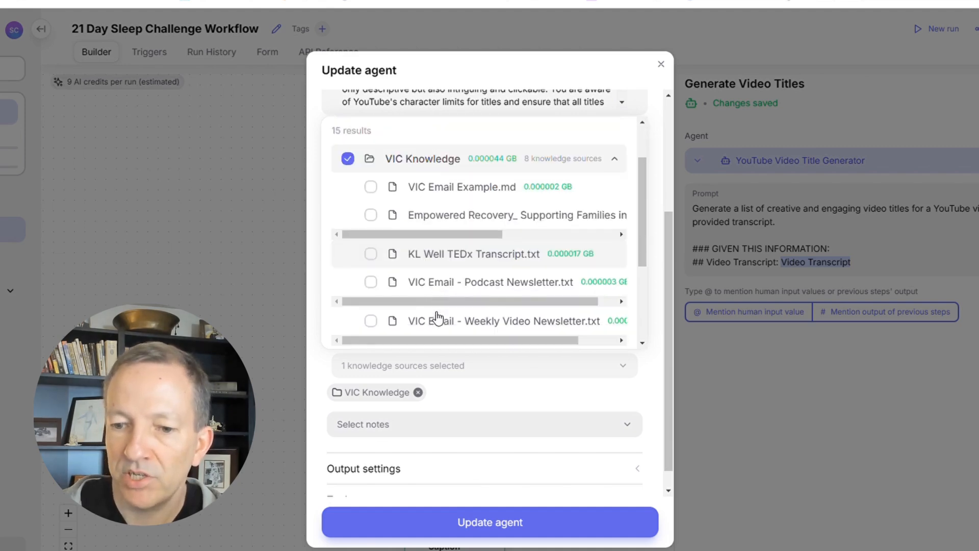
pyautogui.scroll(-3, 450, 282)
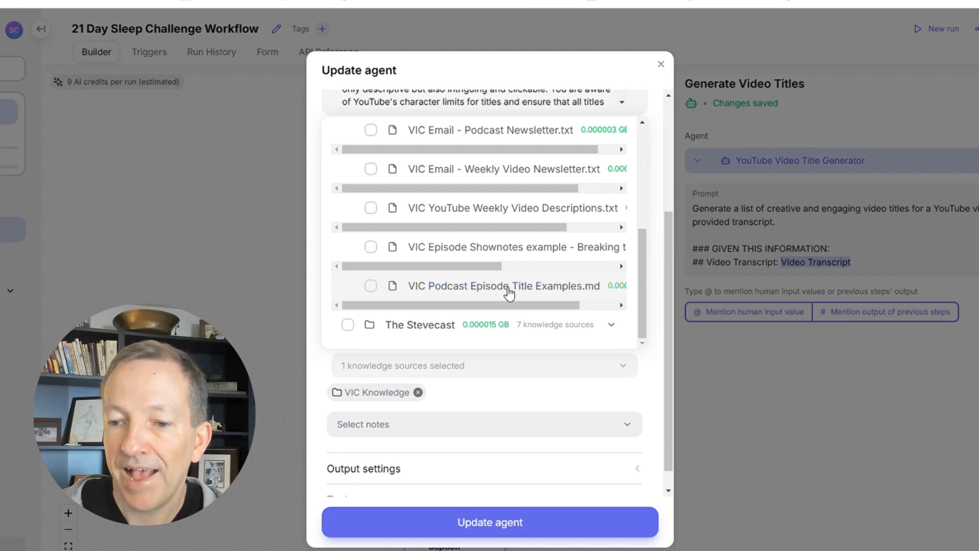
pyautogui.scroll(4, 527, 291)
pyautogui.click(529, 201)
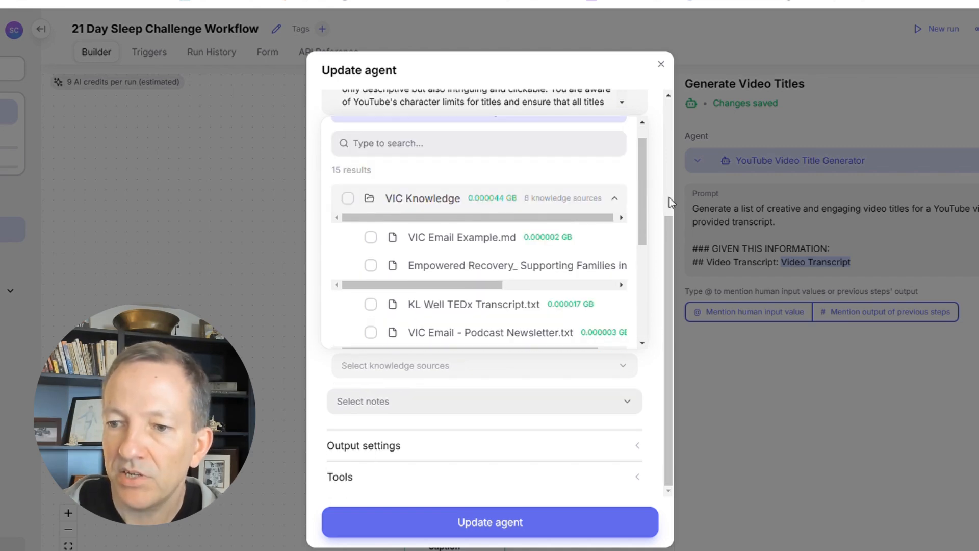
pyautogui.click(660, 199)
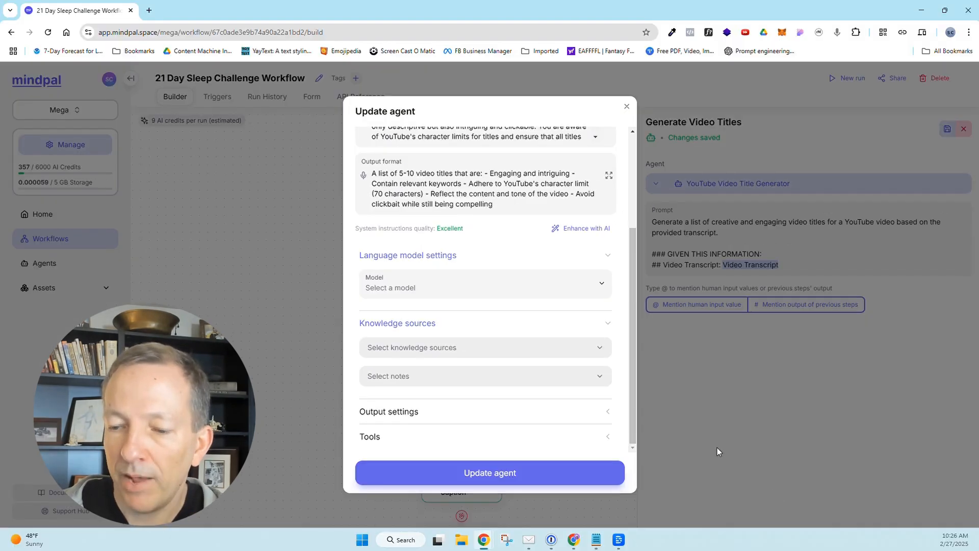
pyautogui.click(774, 491)
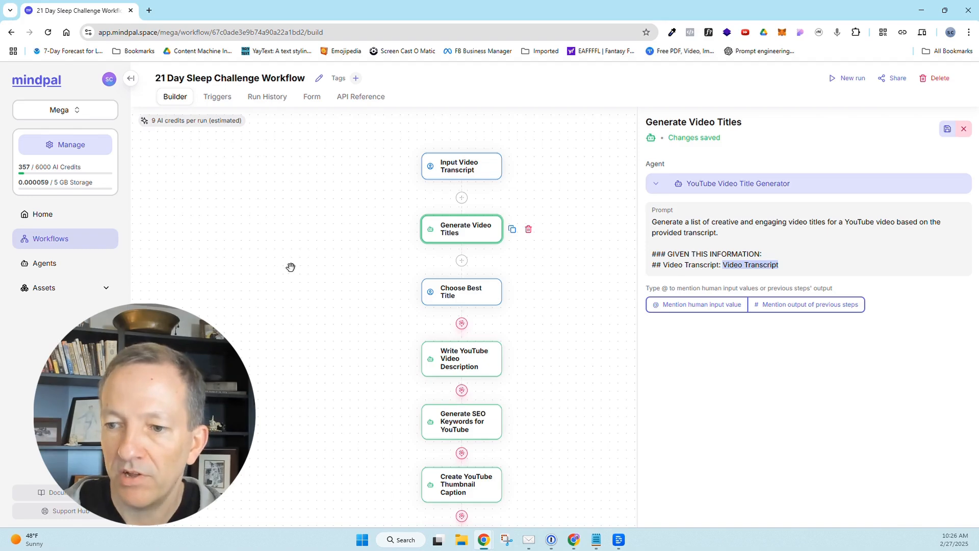
# Set up a new run of the 21 Day Sleep Challenge Workflow and paste the video transcript as its input.
pyautogui.scroll(-5, 567, 354)
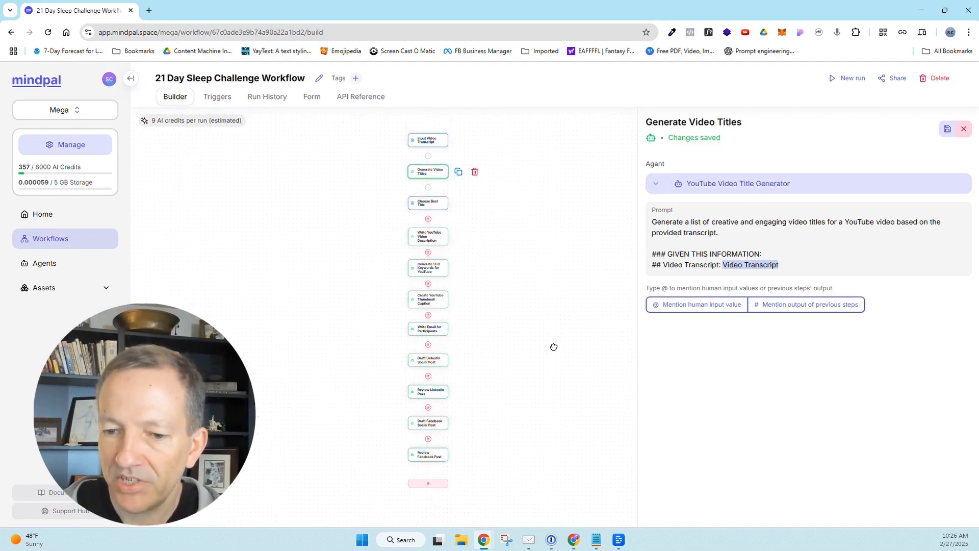
pyautogui.scroll(4, 534, 288)
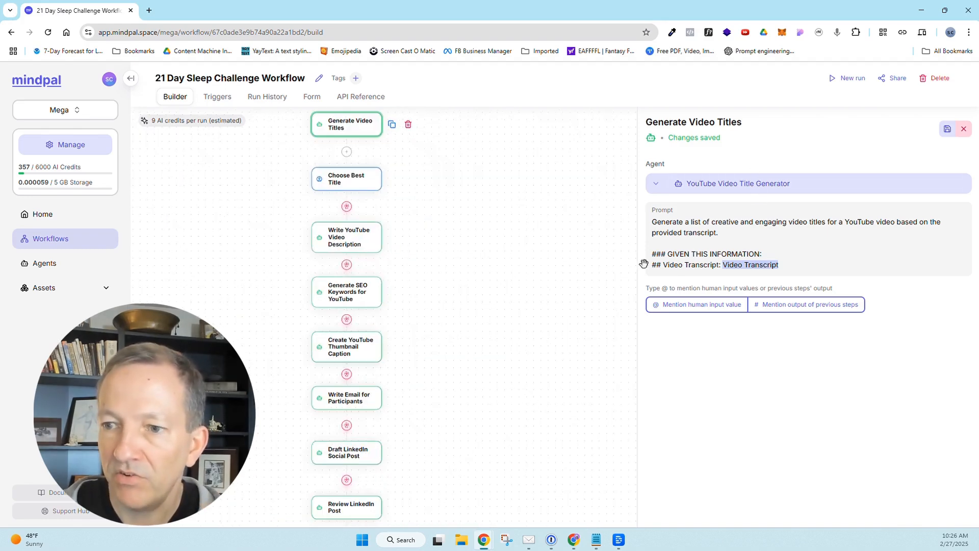
pyautogui.click(846, 78)
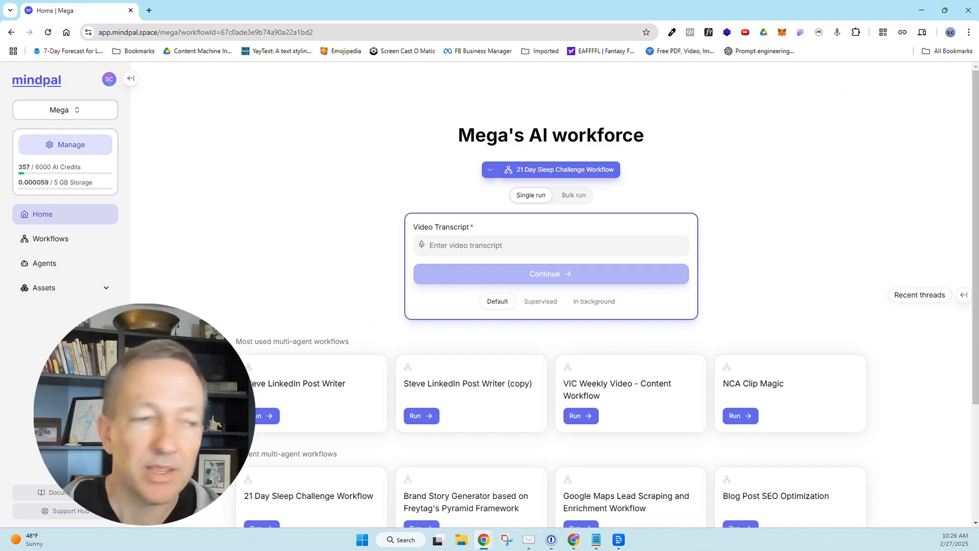
pyautogui.click(130, 78)
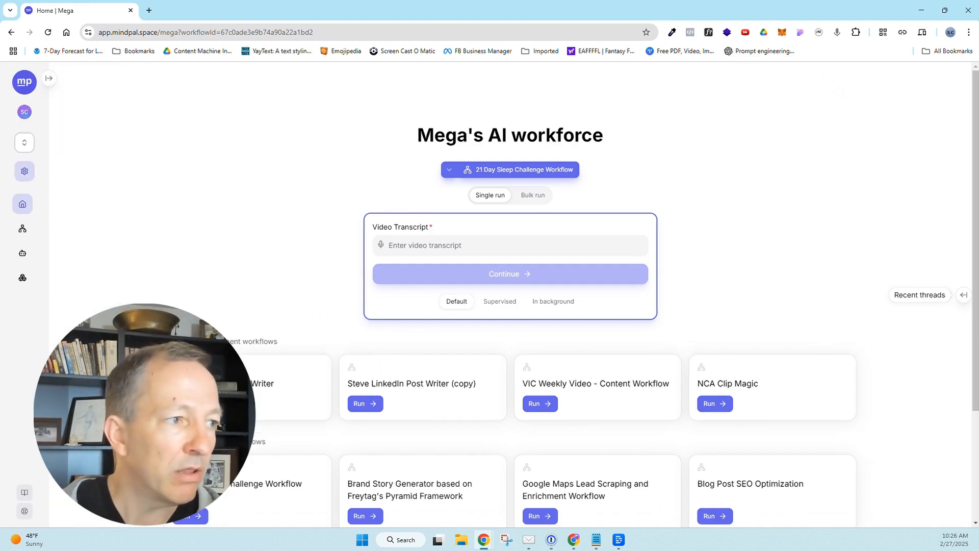
pyautogui.click(421, 244)
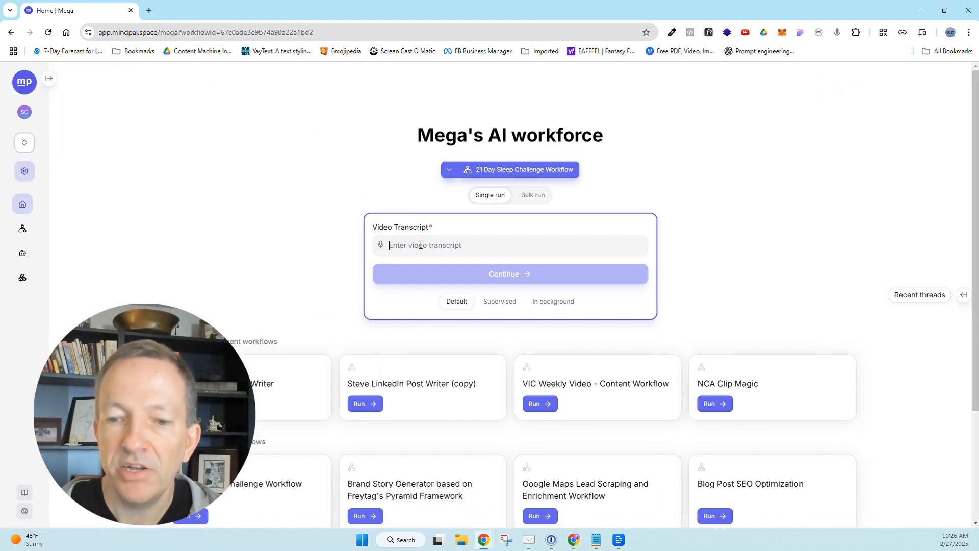
pyautogui.hotkey('ctrl', 'v')
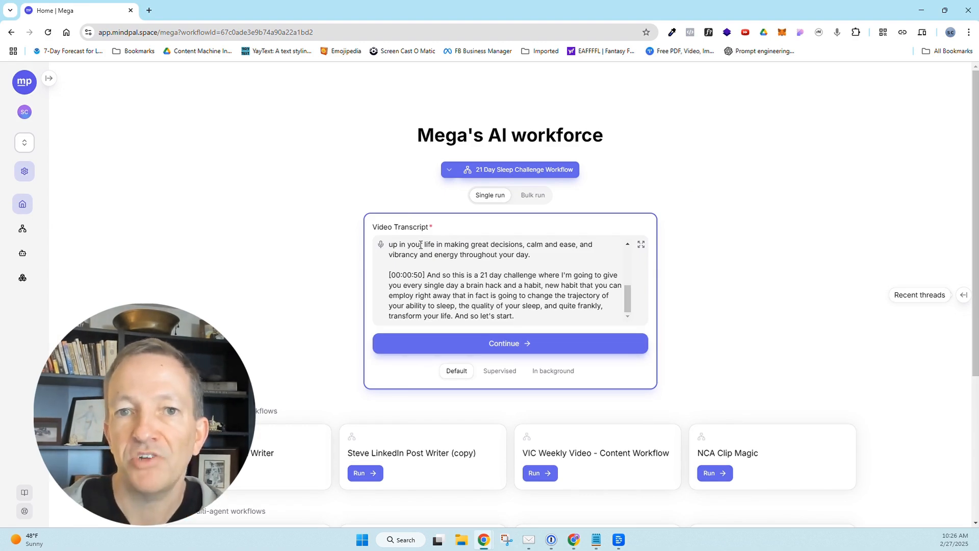
# Check the pasted transcript and submit it to run the workflow in Default mode.
pyautogui.moveTo(628, 299); pyautogui.dragTo(626, 260)
pyautogui.scroll(-5, 627, 260)
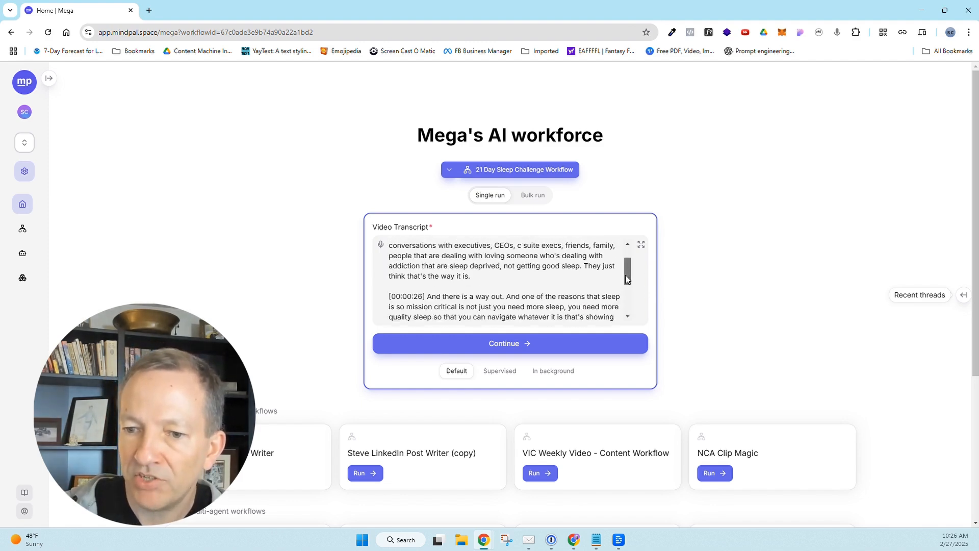
pyautogui.click(525, 345)
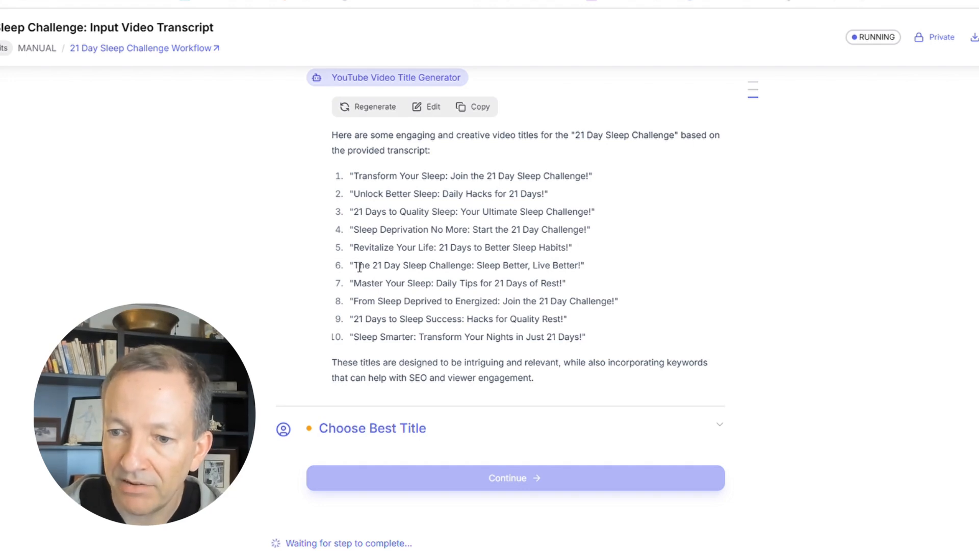
# Try to provide "Revitalize Your Life: 21 Days to Better Sleep Habits!" in the Choose Best Title step, and reload the run page.
pyautogui.moveTo(349, 246); pyautogui.dragTo(578, 247)
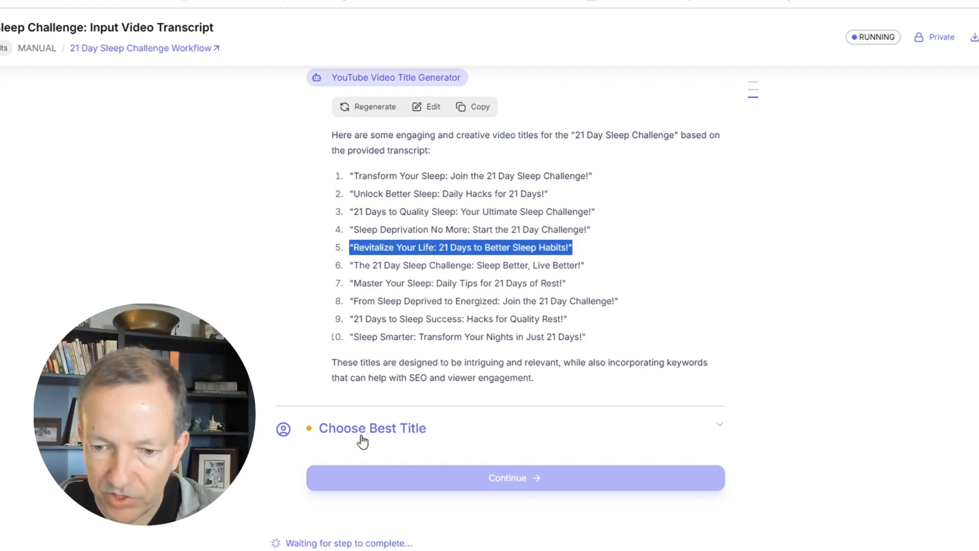
pyautogui.click(352, 497)
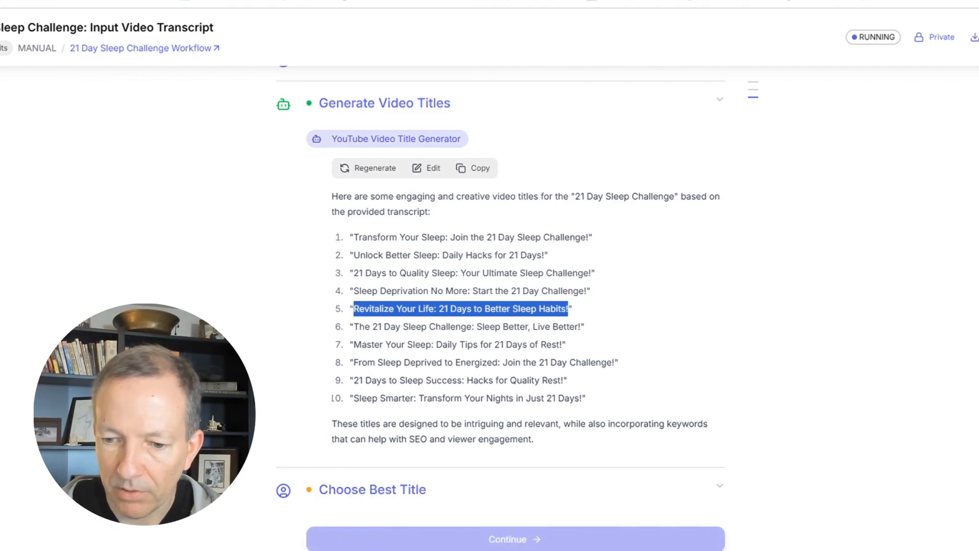
pyautogui.scroll(-1, 398, 542)
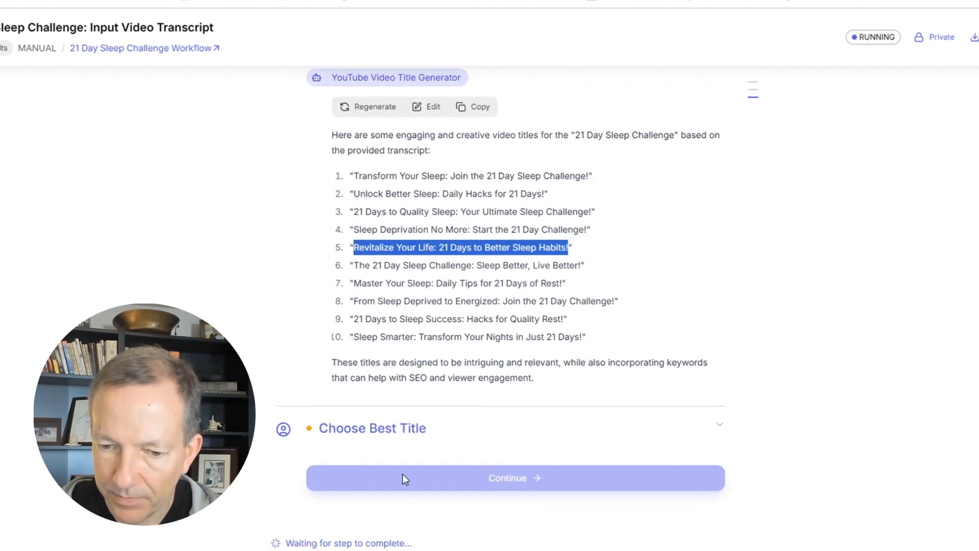
pyautogui.click(393, 424)
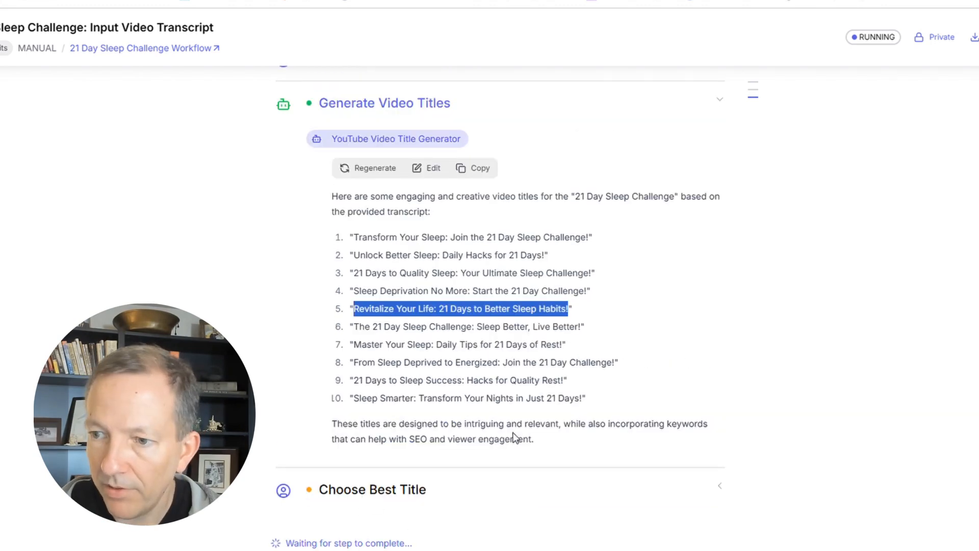
pyautogui.click(378, 492)
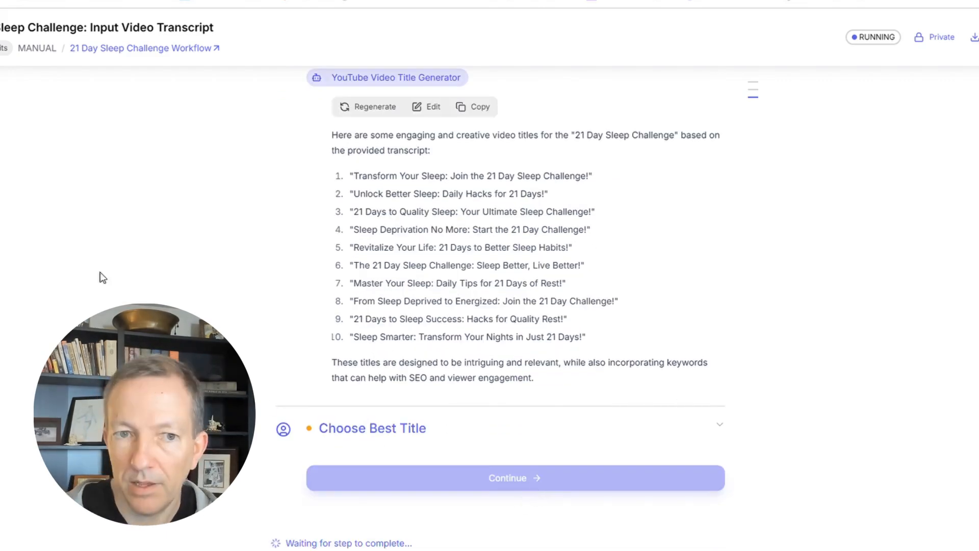
pyautogui.press('F5')
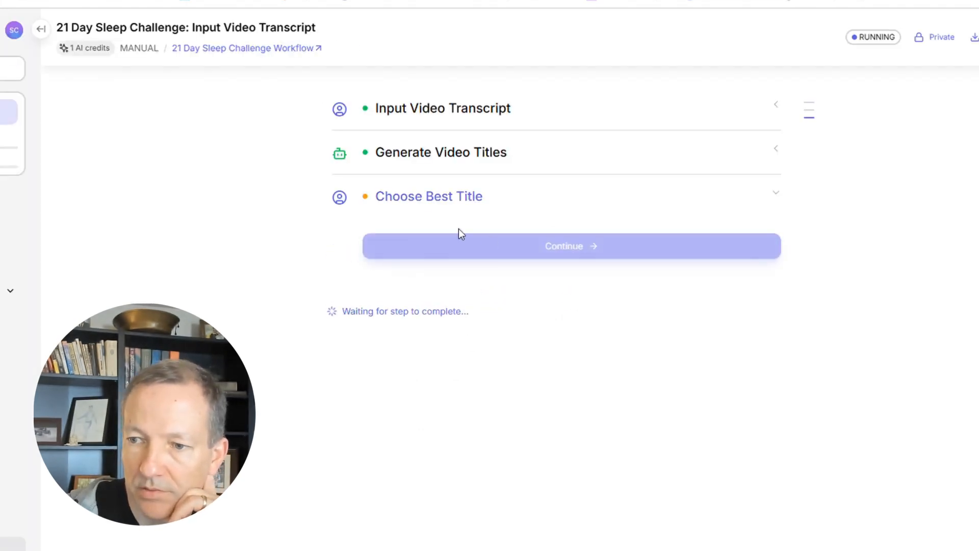
# Change the Selected Video Title field of the workflow's Choose Best Title step to type TEXT.
pyautogui.click(219, 49)
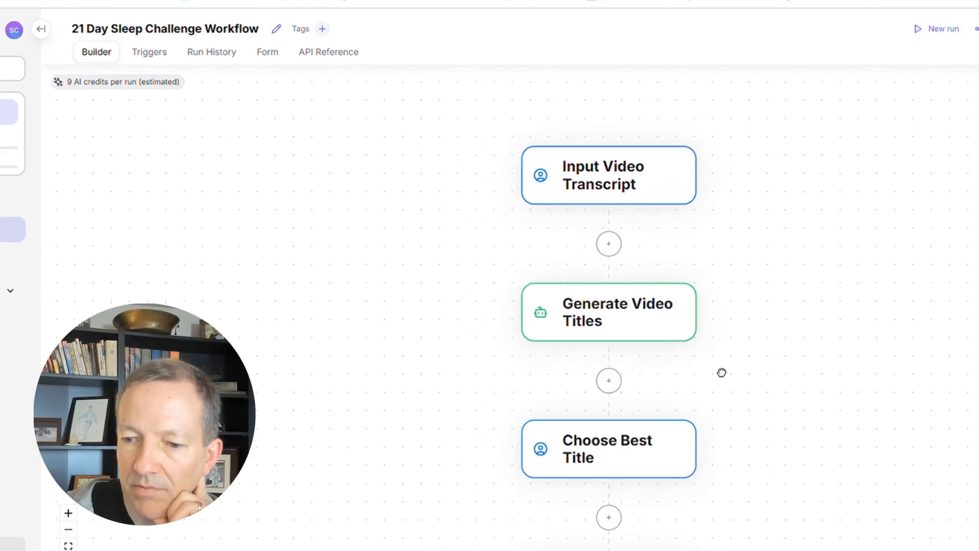
pyautogui.click(533, 364)
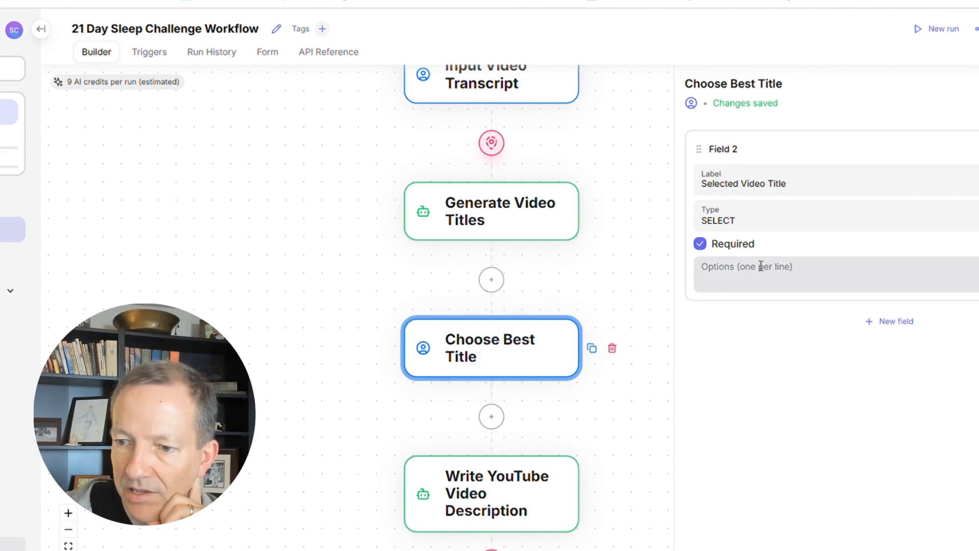
pyautogui.moveTo(369, 280); pyautogui.dragTo(254, 253)
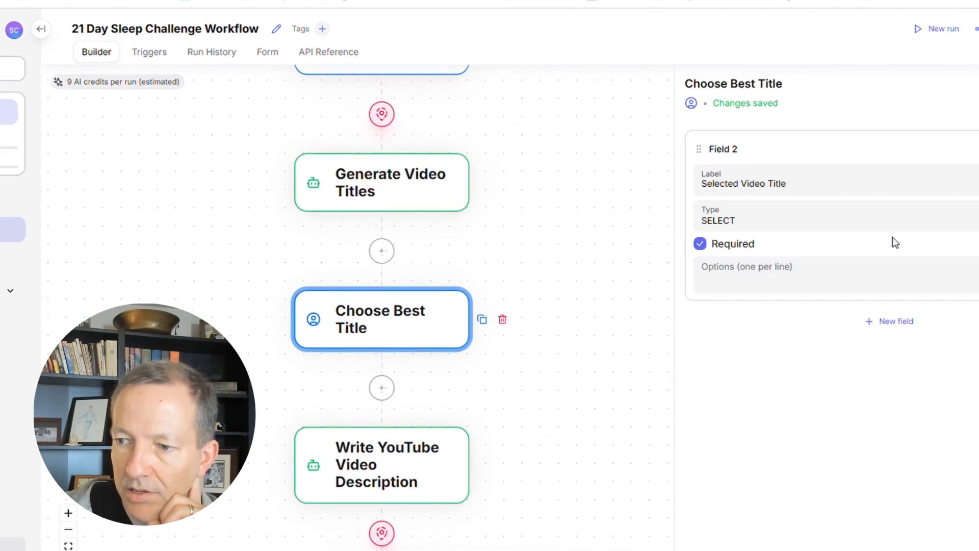
pyautogui.click(732, 220)
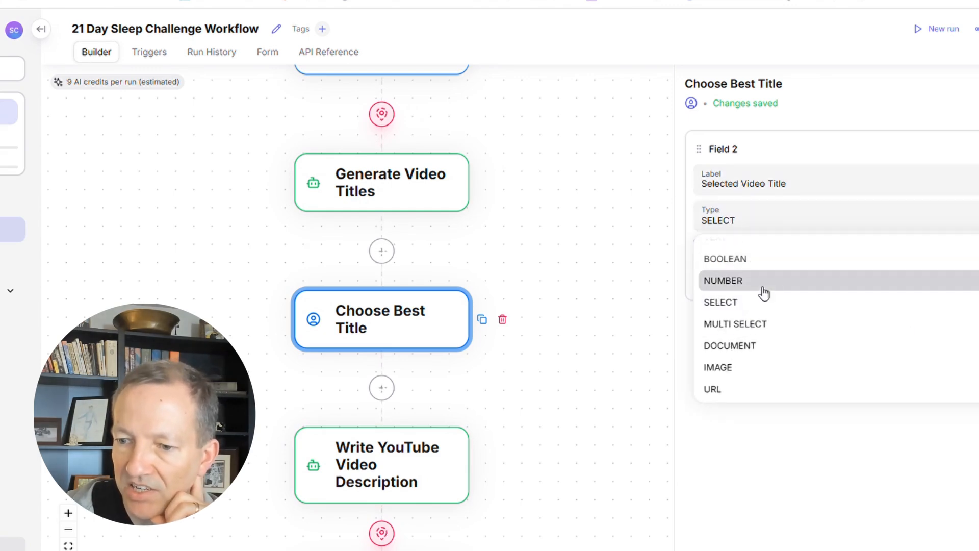
pyautogui.scroll(1, 753, 332)
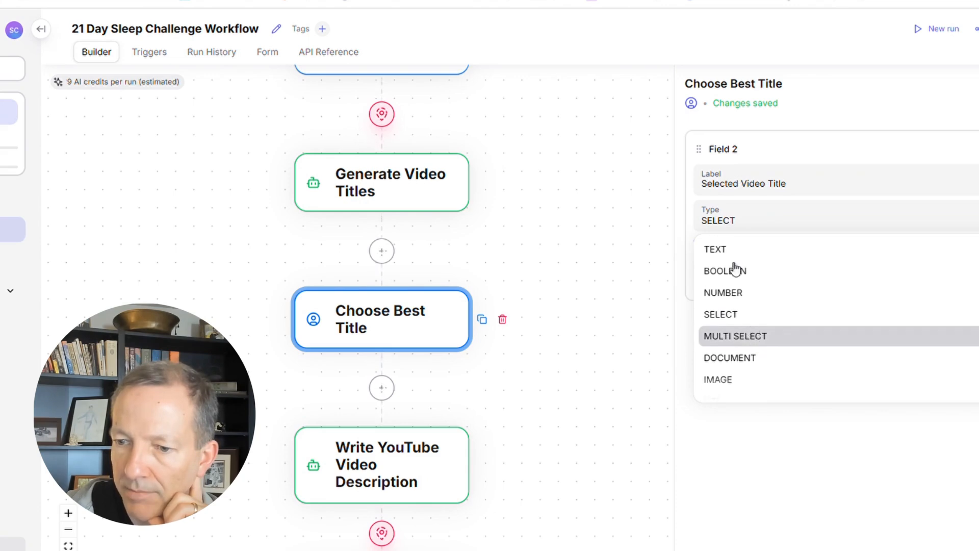
pyautogui.click(715, 249)
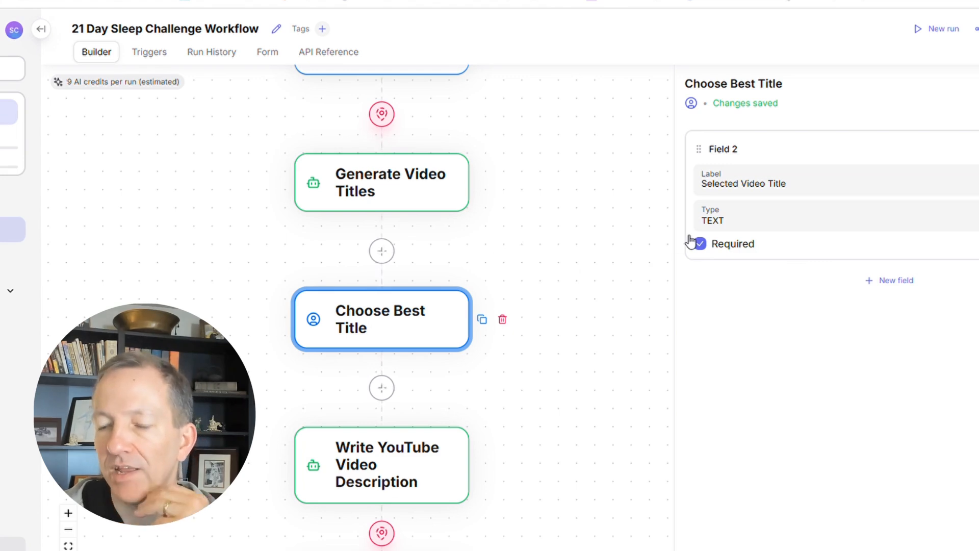
pyautogui.click(585, 274)
# Start a new single run of the 21 Day Sleep Challenge Workflow in Default mode with the video transcript pasted as input.
pyautogui.click(926, 31)
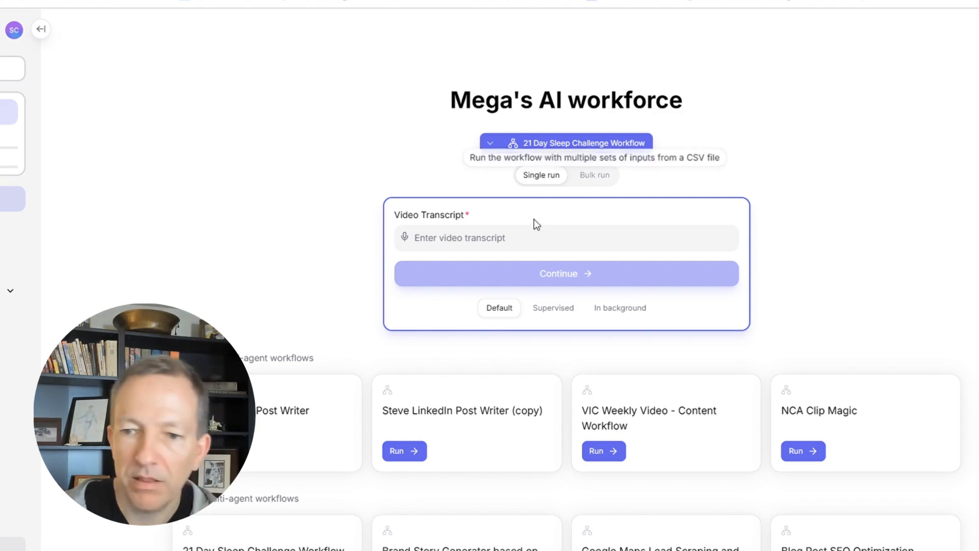
pyautogui.click(500, 227)
pyautogui.hotkey('ctrl', 'v')
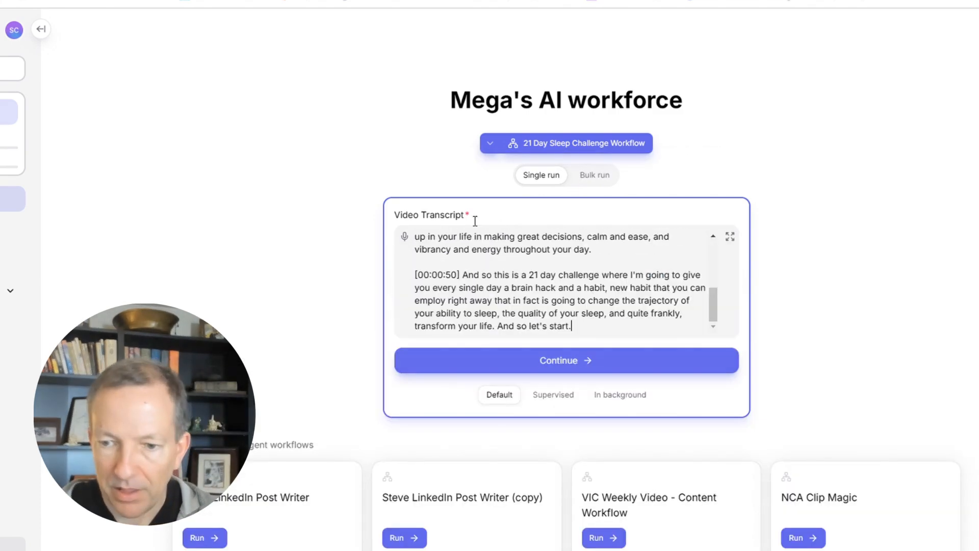
pyautogui.moveTo(713, 307)
pyautogui.mouseDown()
pyautogui.moveTo(710, 252)
pyautogui.moveTo(713, 307)
pyautogui.mouseUp()
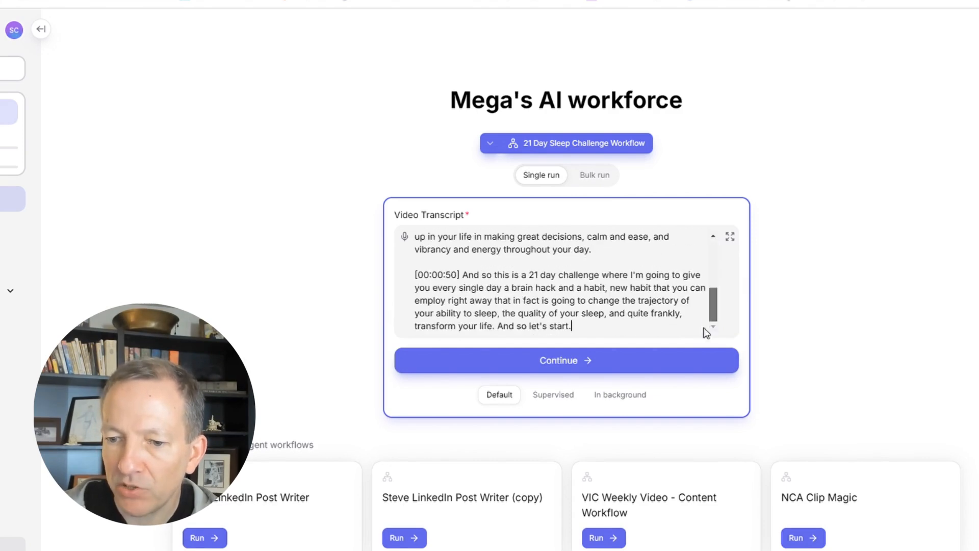
pyautogui.click(560, 368)
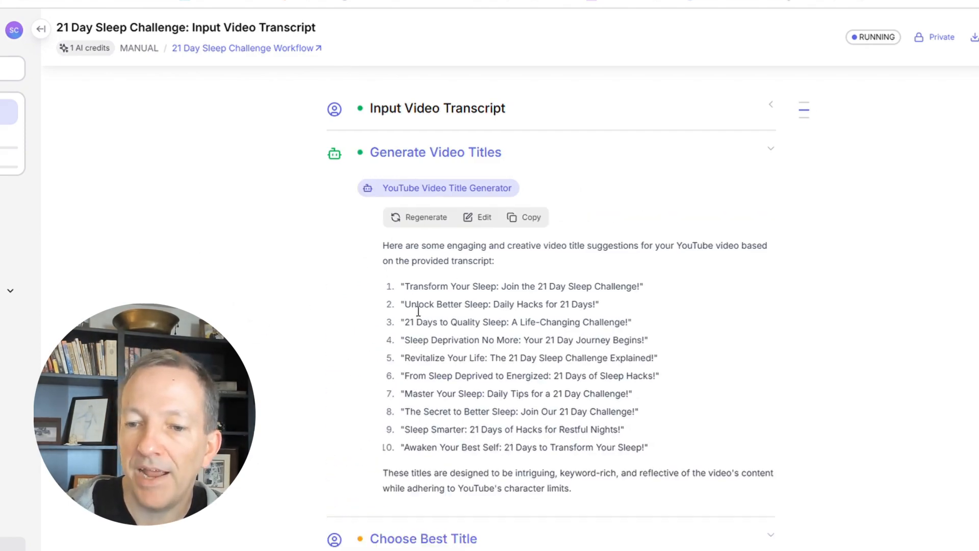
# Provide "Awaken Your Best Self: 21 Days to Transform Your Sleep!" from the generated list as the selected video title and continue the run.
pyautogui.scroll(-3, 424, 306)
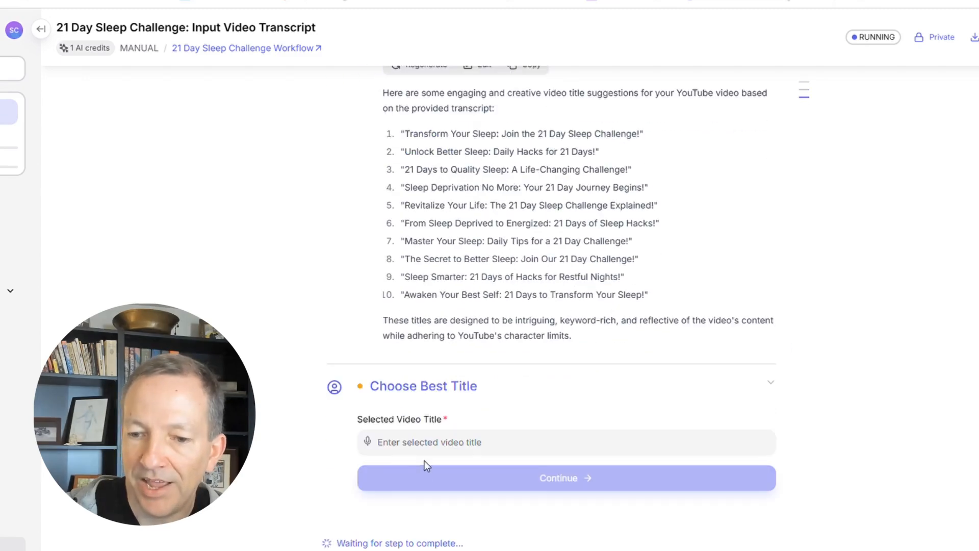
pyautogui.click(473, 441)
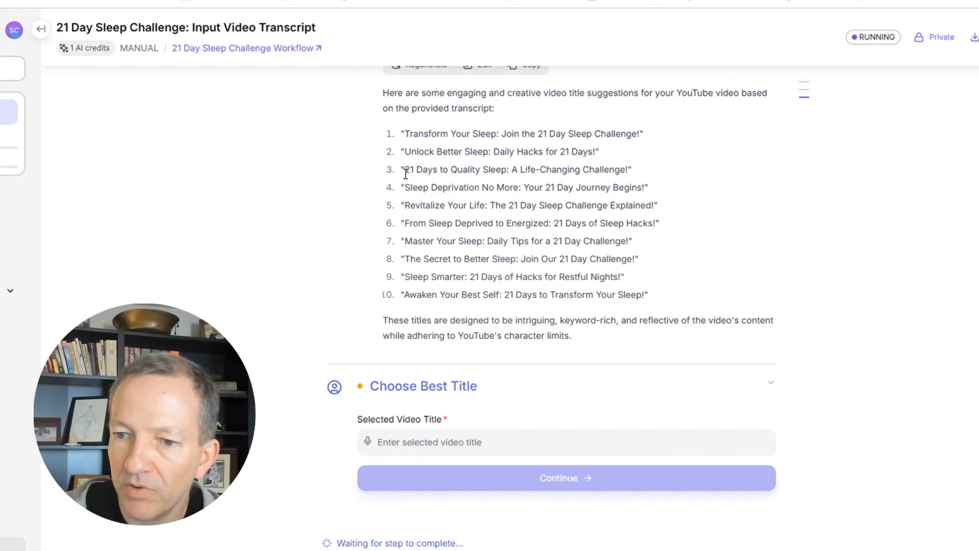
pyautogui.moveTo(406, 296); pyautogui.dragTo(647, 300)
pyautogui.hotkey('ctrl', 'c')
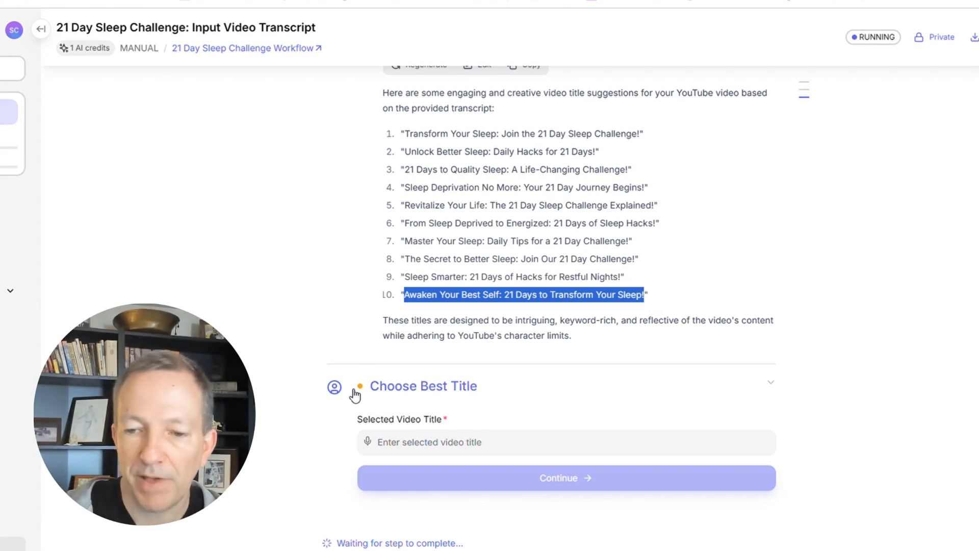
pyautogui.click(395, 437)
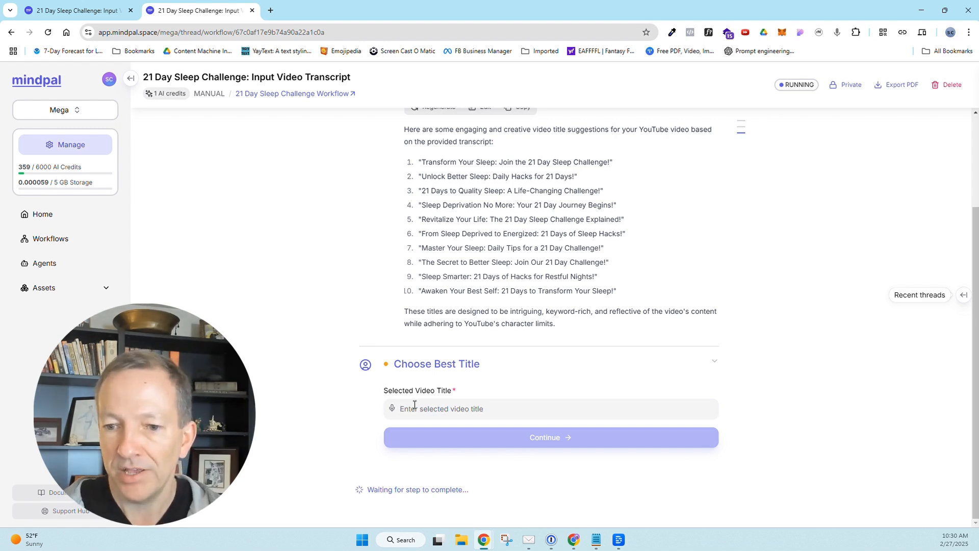
pyautogui.hotkey('ctrl', 'v')
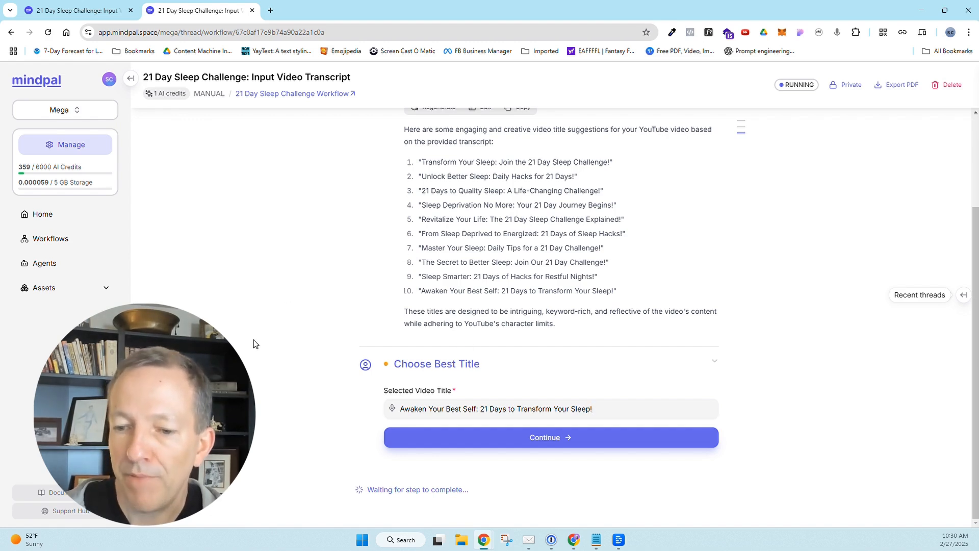
pyautogui.scroll(3, 299, 356)
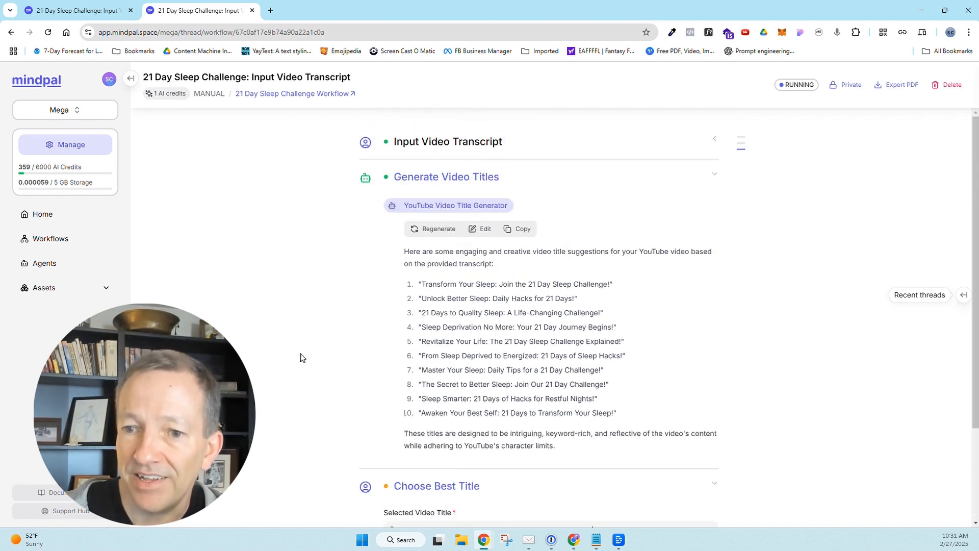
pyautogui.scroll(-3, 332, 264)
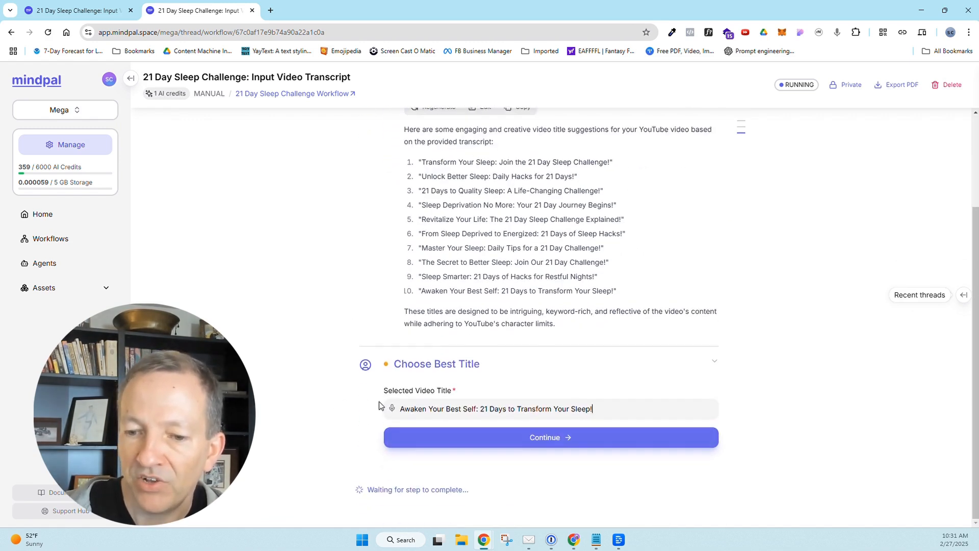
pyautogui.click(561, 439)
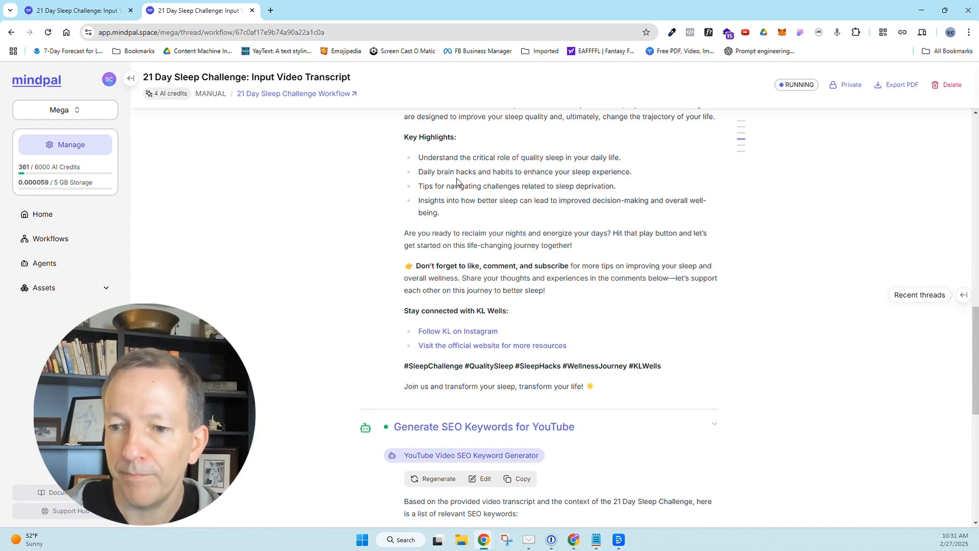
# Review the generated YouTube video description and the list of SEO keywords.
pyautogui.scroll(4, 577, 335)
pyautogui.scroll(-4, 577, 335)
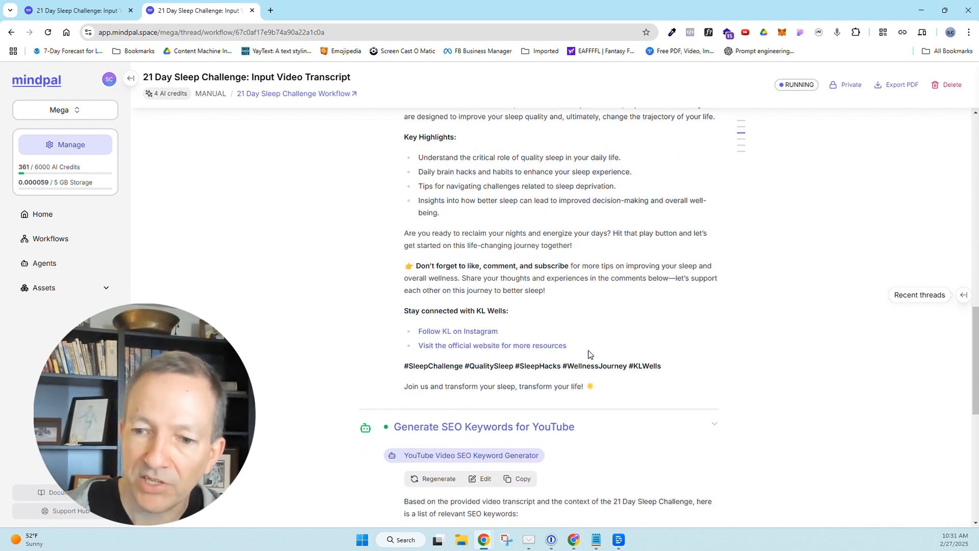
pyautogui.scroll(5, 473, 197)
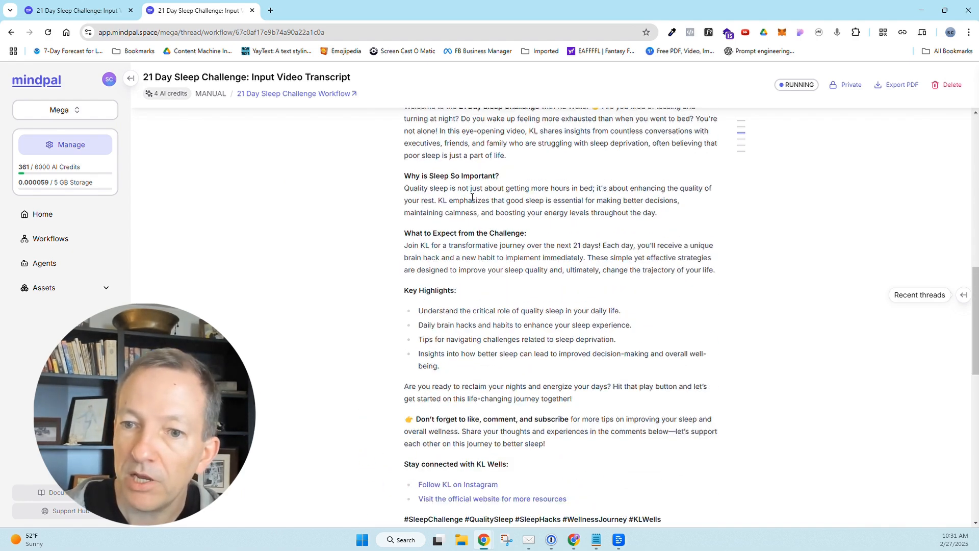
pyautogui.scroll(-8, 472, 197)
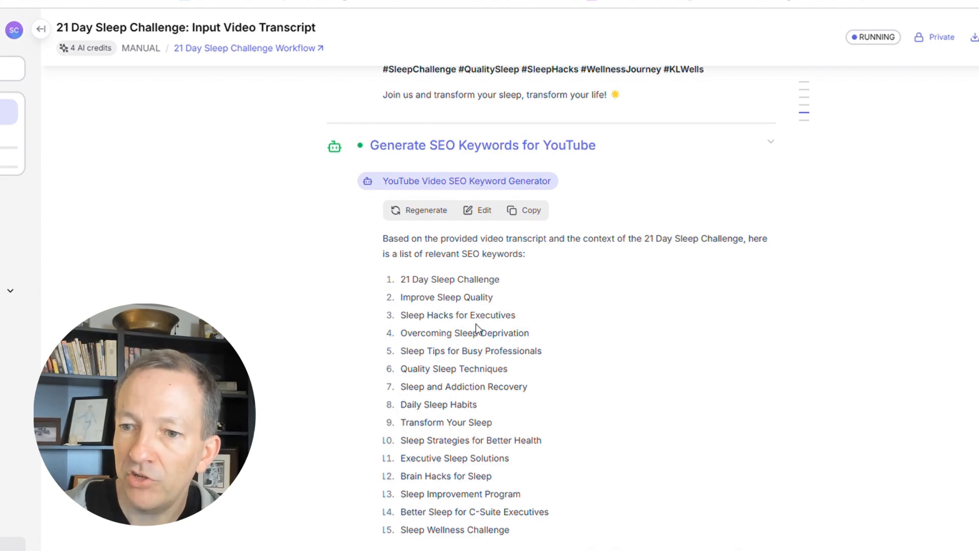
pyautogui.scroll(-3, 476, 324)
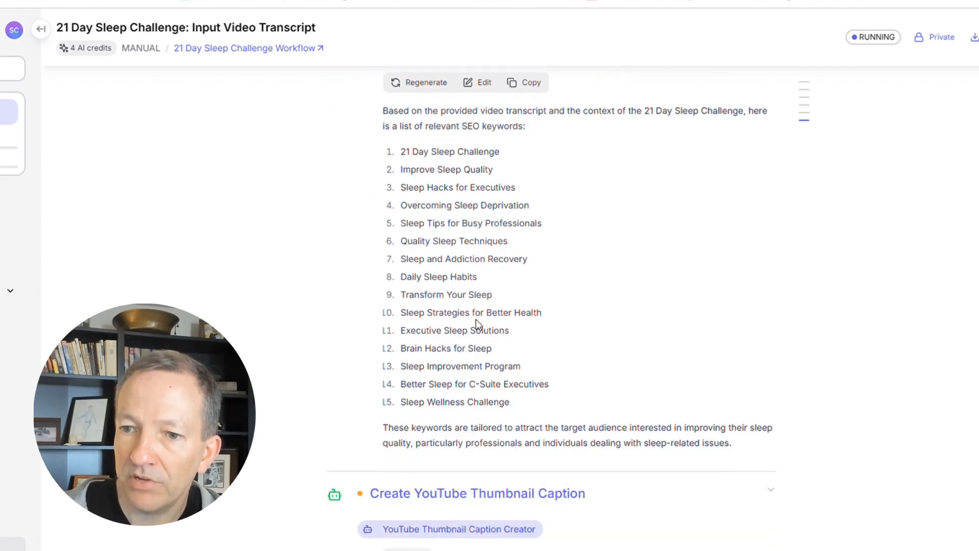
pyautogui.scroll(4, 534, 276)
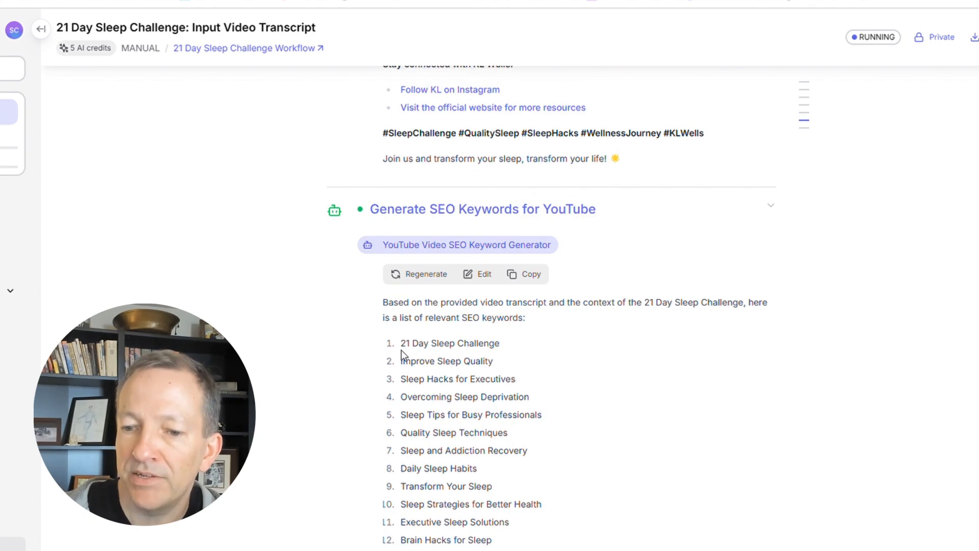
pyautogui.scroll(-4, 401, 349)
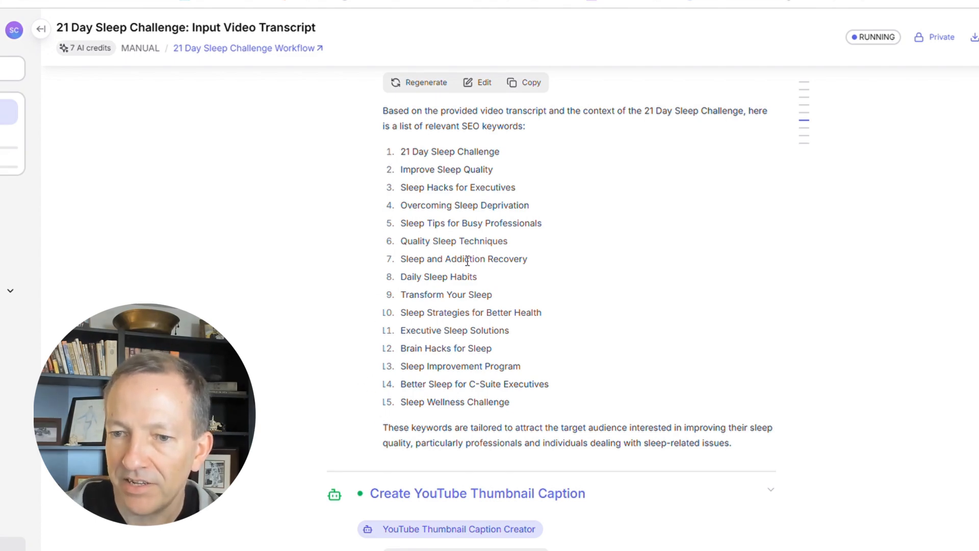
# Examine the generated YouTube thumbnail caption and read the participant email, including its opening sentence.
pyautogui.scroll(-7, 465, 269)
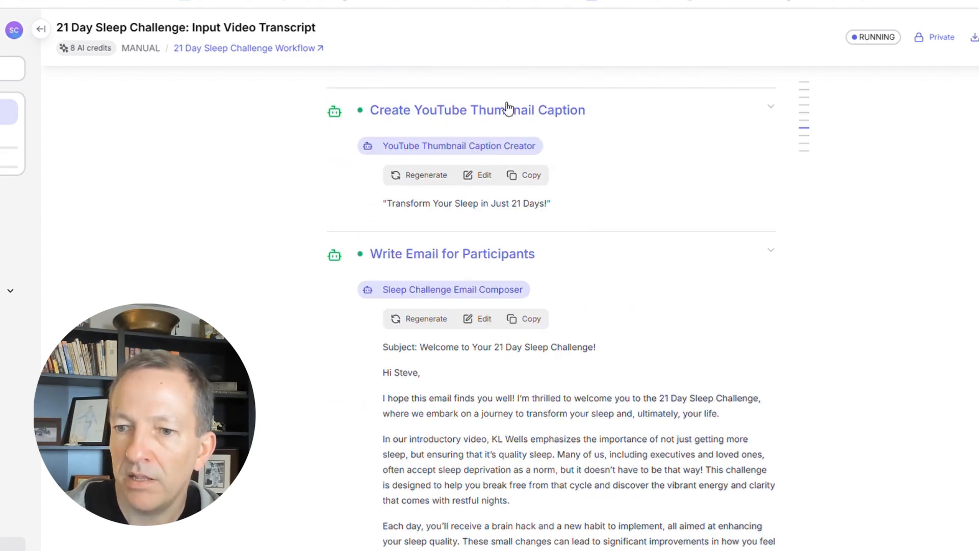
pyautogui.moveTo(388, 206); pyautogui.dragTo(548, 204)
pyautogui.click(401, 192)
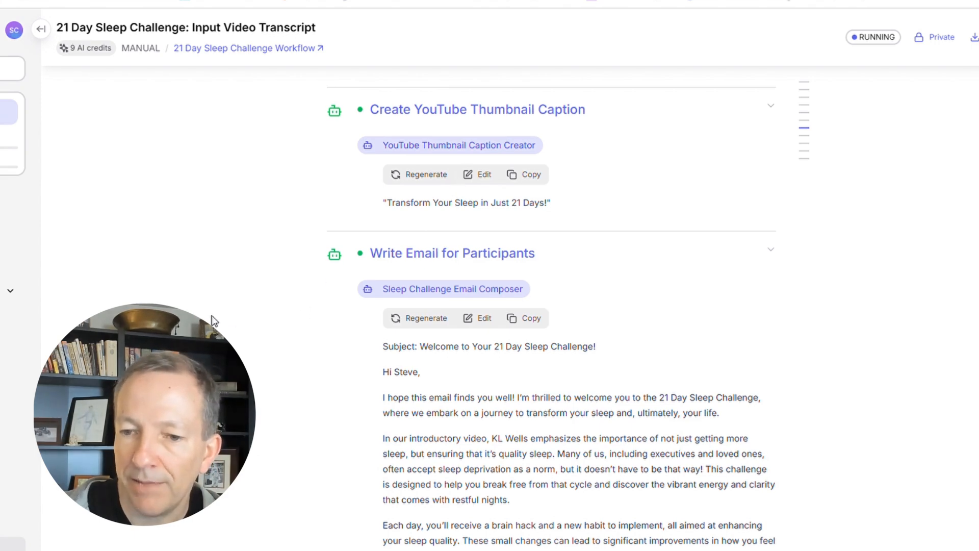
pyautogui.scroll(-4, 369, 238)
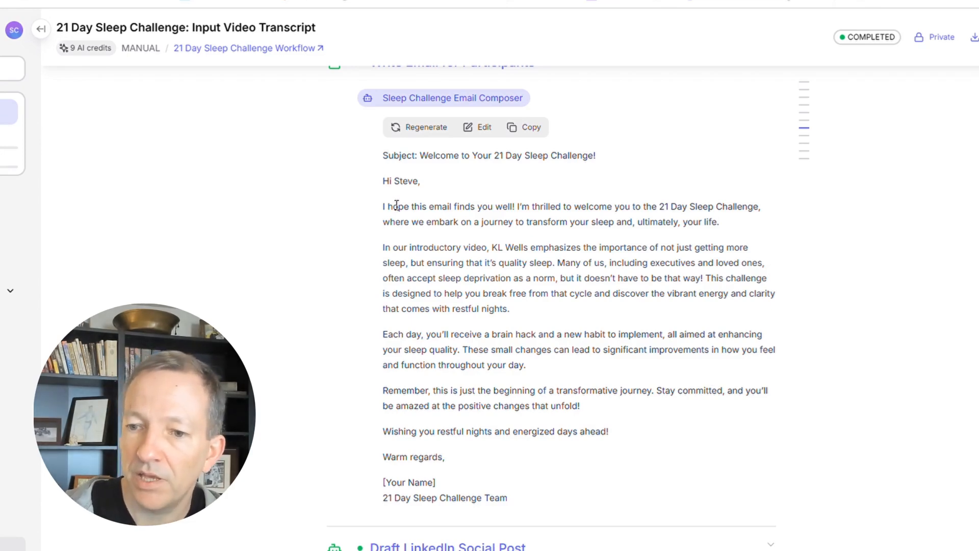
pyautogui.moveTo(383, 207); pyautogui.dragTo(517, 204)
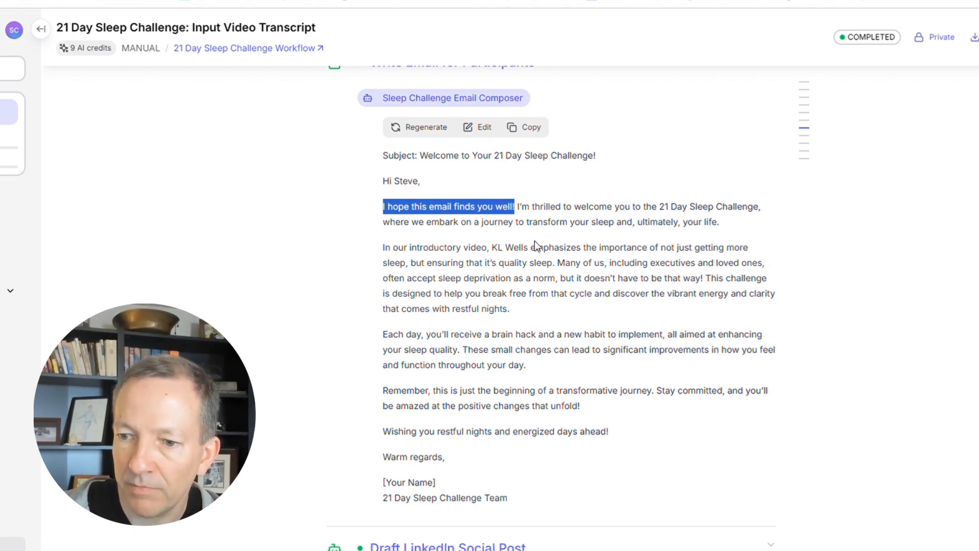
pyautogui.scroll(-2, 535, 267)
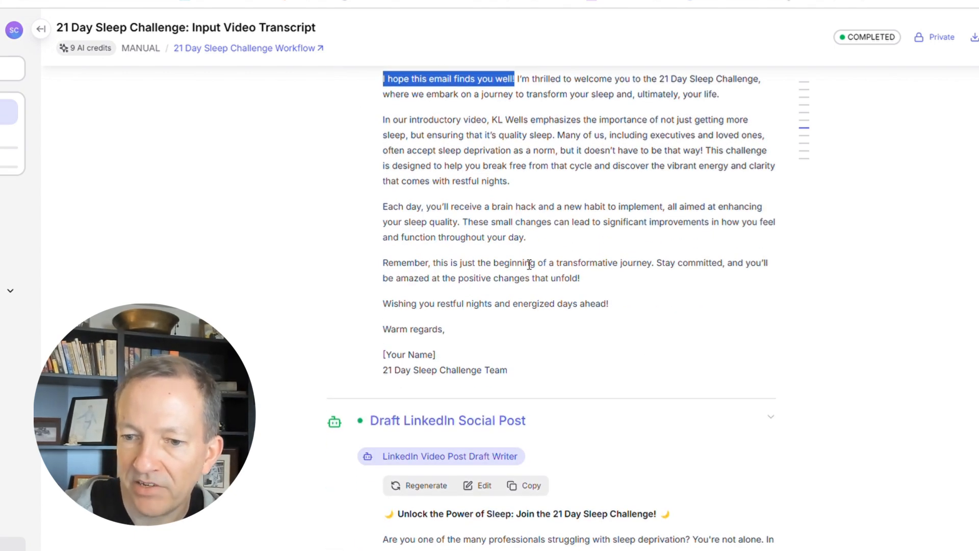
# Read the drafted LinkedIn social post and compare it with the edited version in the Review LinkedIn Post step.
pyautogui.scroll(-1, 529, 265)
pyautogui.scroll(-4, 519, 262)
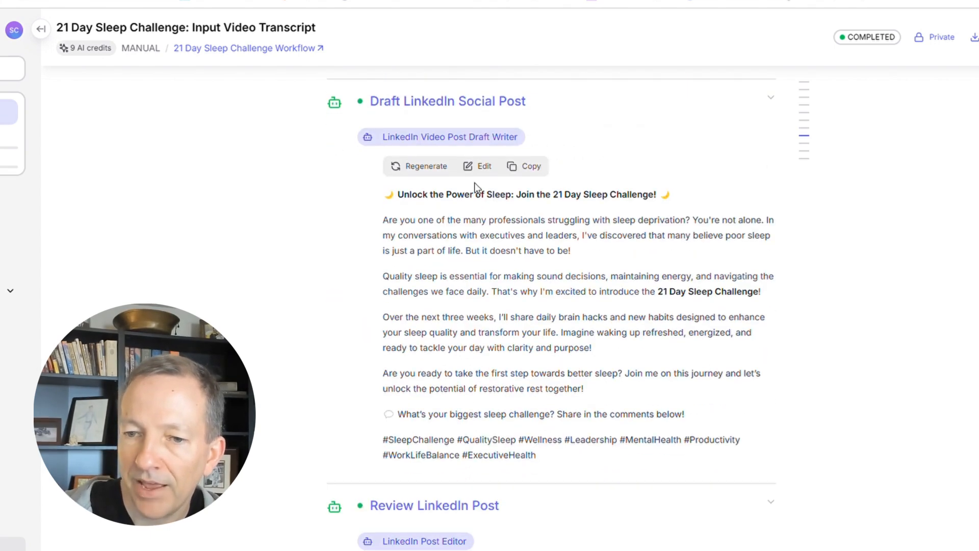
pyautogui.scroll(-3, 388, 221)
pyautogui.scroll(3, 406, 229)
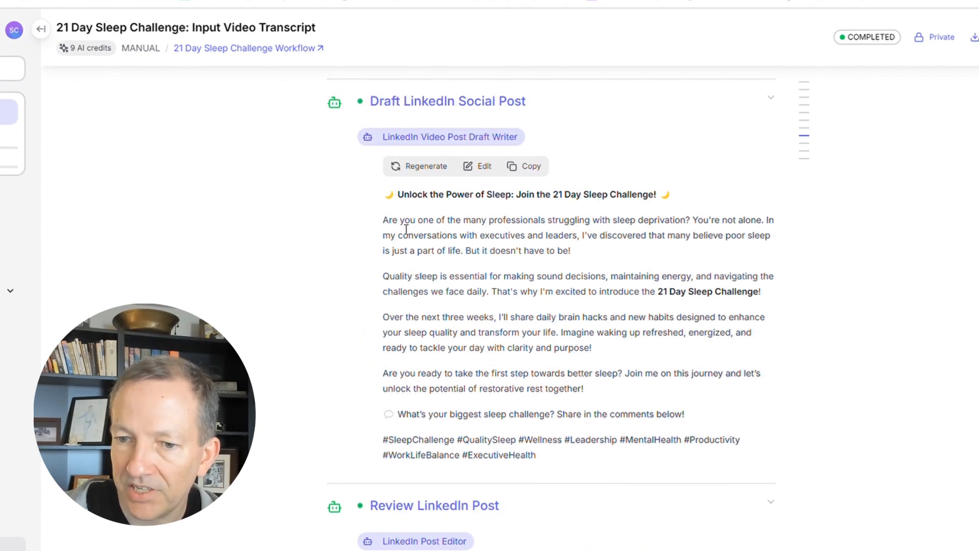
pyautogui.moveTo(389, 198); pyautogui.dragTo(591, 454)
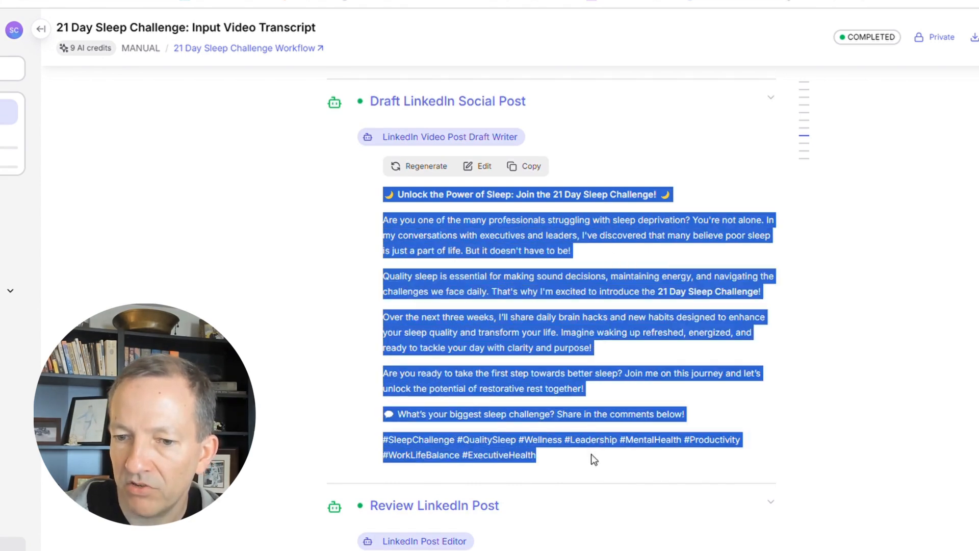
pyautogui.click(254, 338)
pyautogui.scroll(-4, 258, 340)
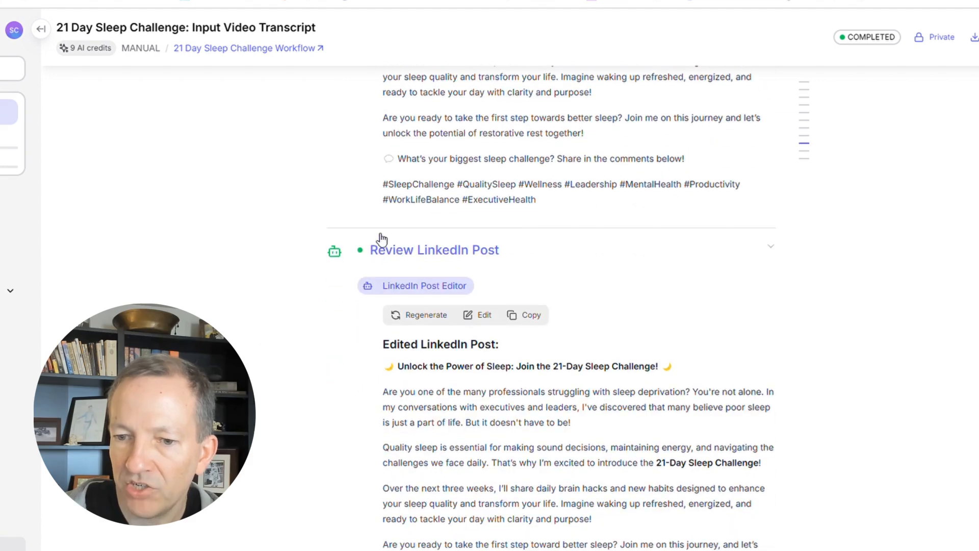
pyautogui.scroll(-2, 432, 344)
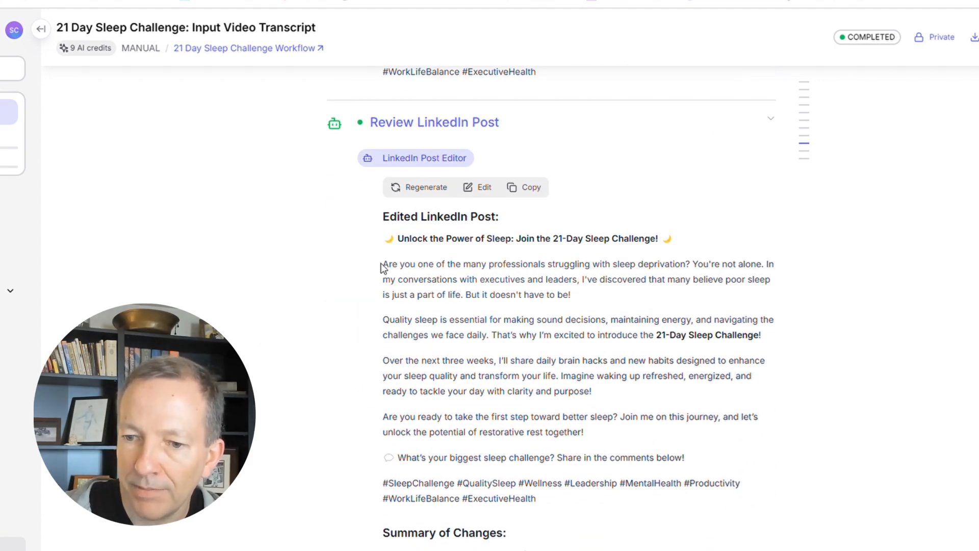
pyautogui.scroll(8, 383, 268)
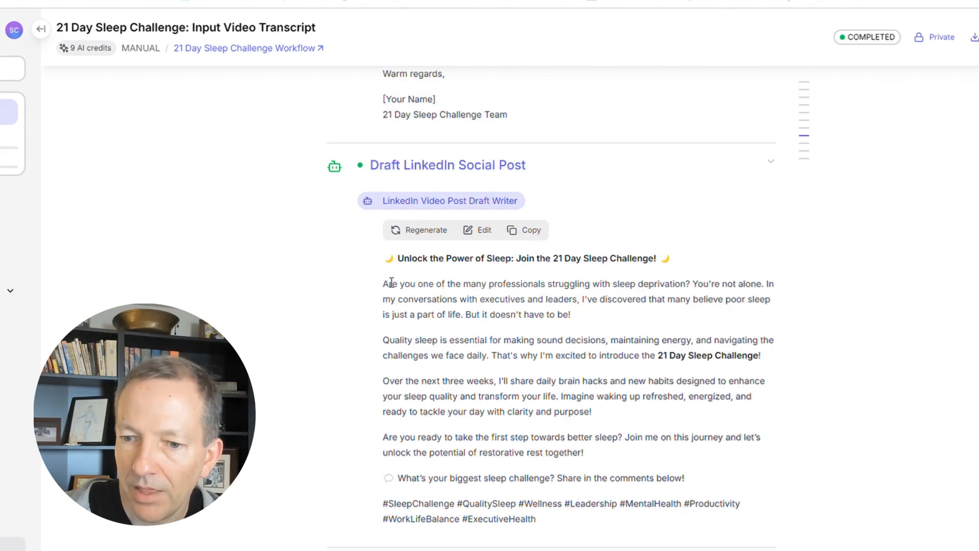
pyautogui.scroll(-6, 389, 282)
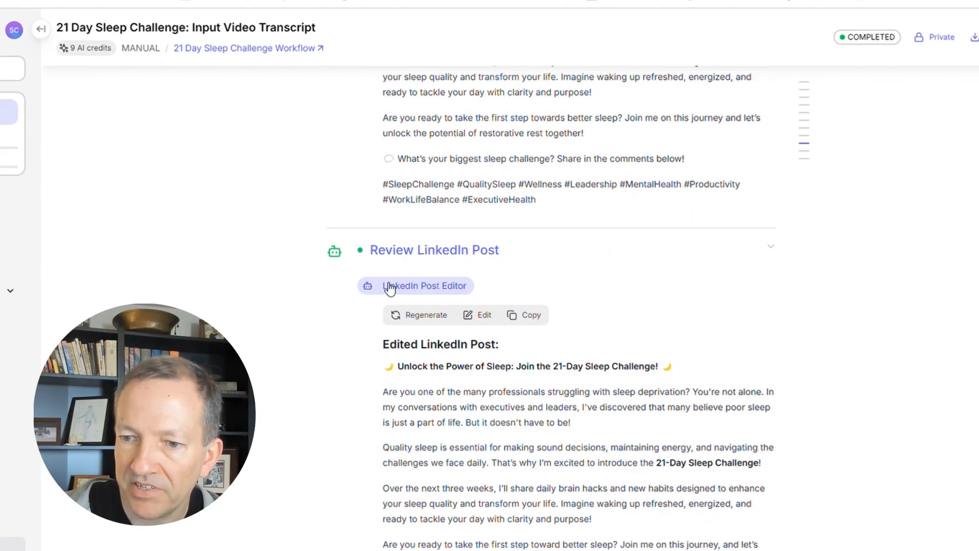
# Read the edited LinkedIn post and highlight the three items in its Summary of Changes.
pyautogui.scroll(-4, 390, 288)
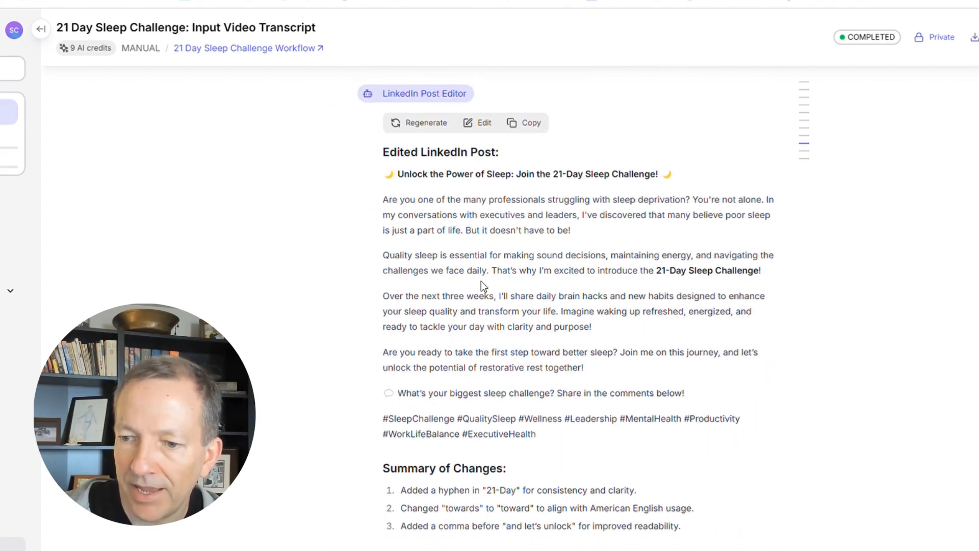
pyautogui.scroll(-6, 482, 281)
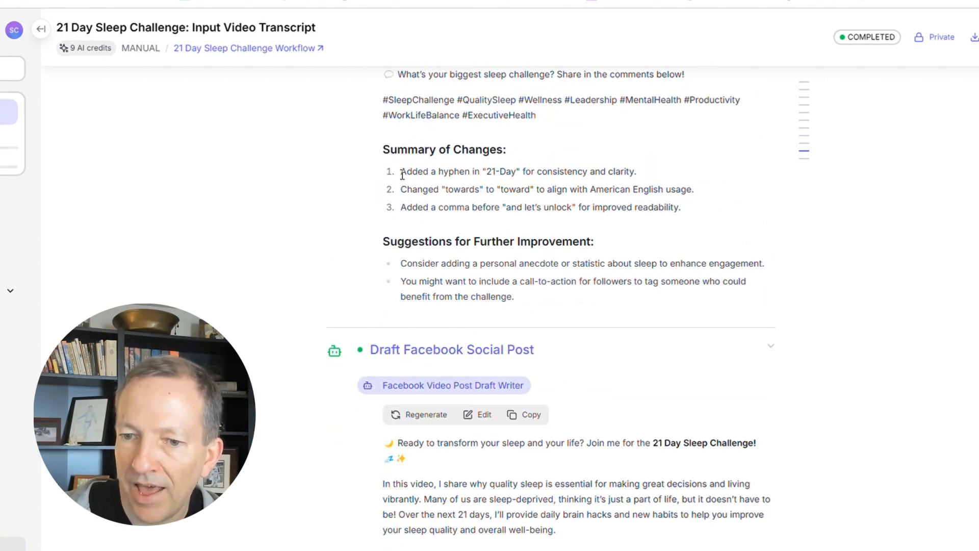
pyautogui.moveTo(402, 175); pyautogui.dragTo(695, 208)
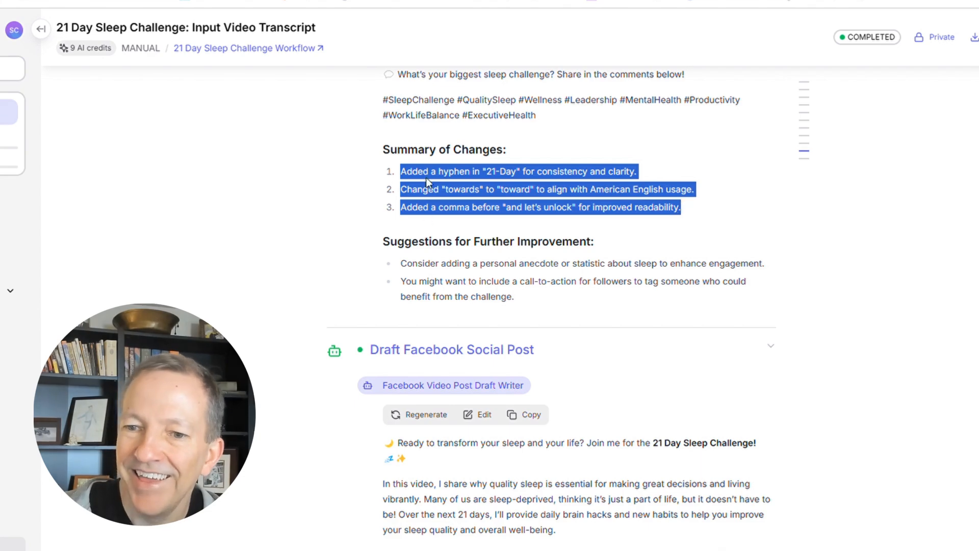
pyautogui.scroll(-5, 362, 269)
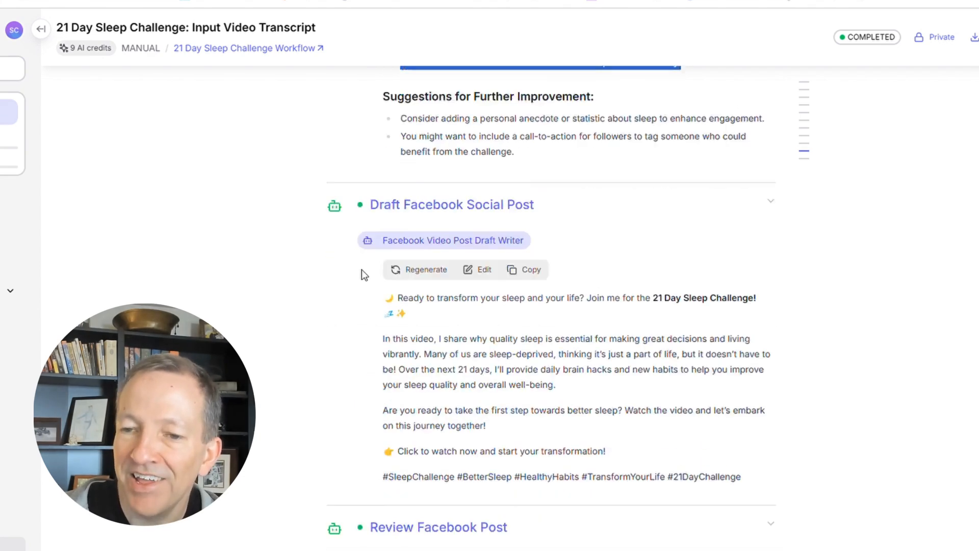
# Return to the Review LinkedIn Post output and highlight its edited text, comparing it with the draft above.
pyautogui.scroll(6, 363, 269)
pyautogui.scroll(6, 451, 229)
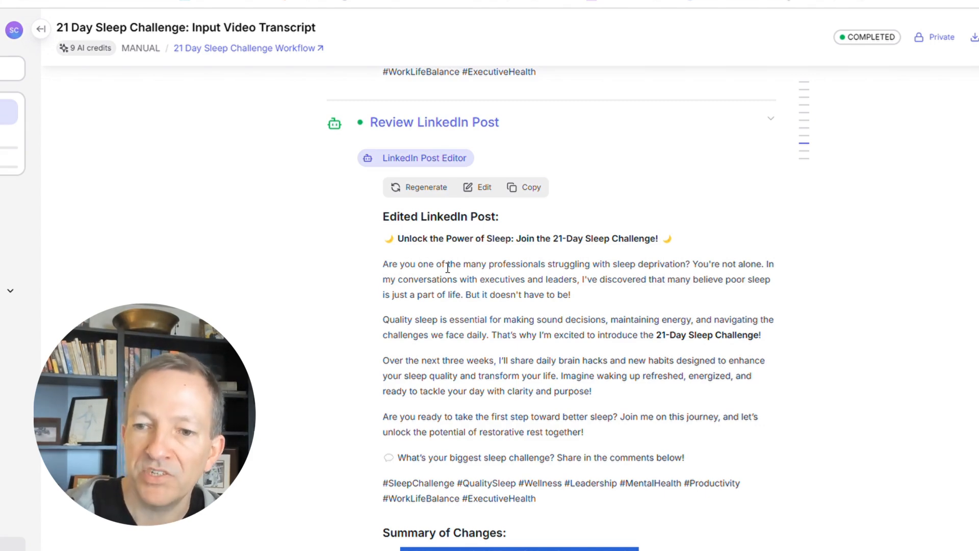
pyautogui.moveTo(389, 239); pyautogui.dragTo(748, 475)
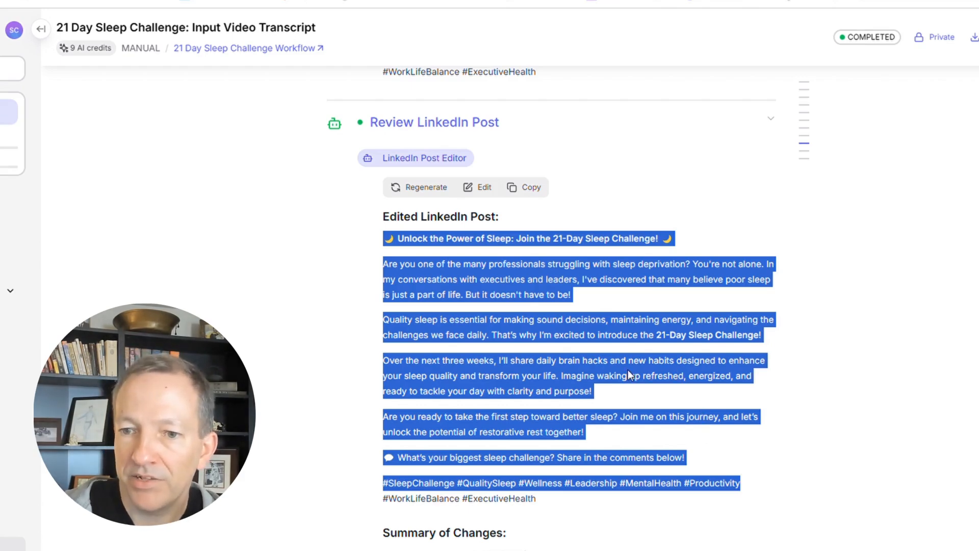
pyautogui.scroll(5, 461, 175)
pyautogui.moveTo(384, 91); pyautogui.dragTo(695, 232)
pyautogui.scroll(-6, 415, 287)
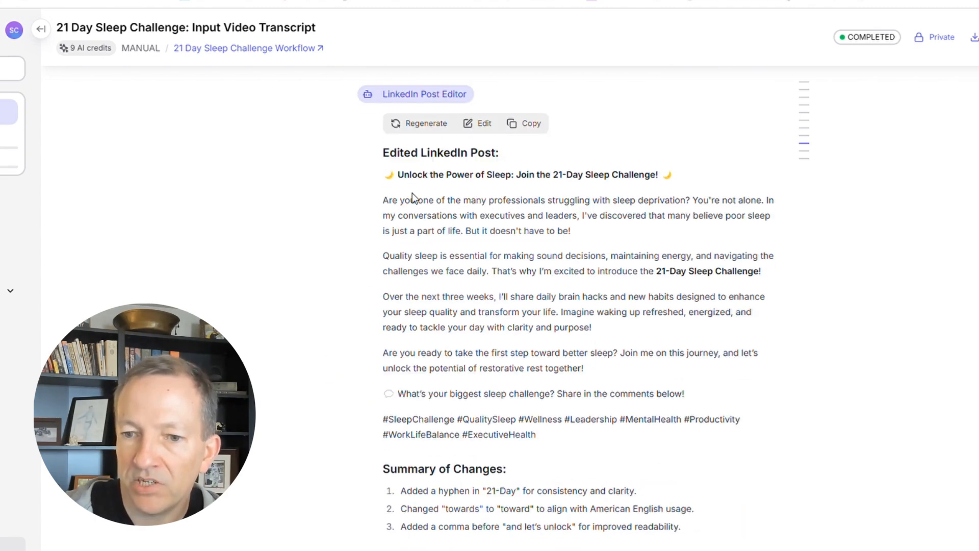
# Examine the drafted Facebook social post and the edited version in the Review Facebook Post step, highlighting their text.
pyautogui.scroll(-11, 454, 250)
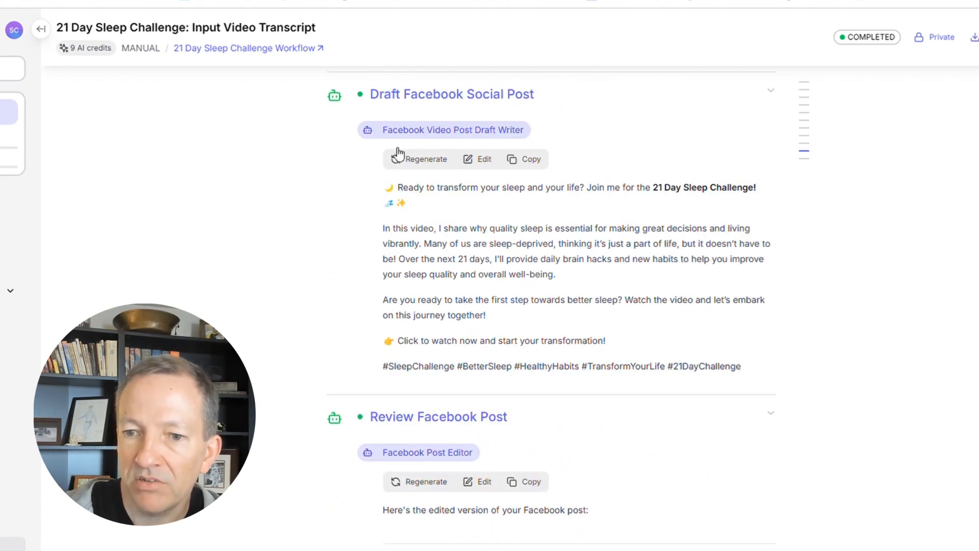
pyautogui.moveTo(391, 191); pyautogui.dragTo(743, 335)
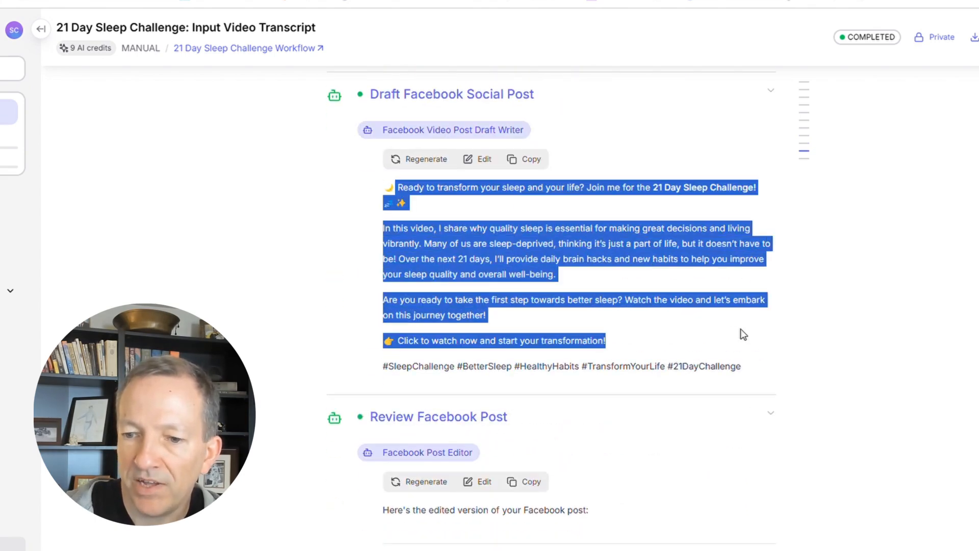
pyautogui.scroll(-5, 405, 341)
pyautogui.moveTo(385, 321); pyautogui.dragTo(682, 443)
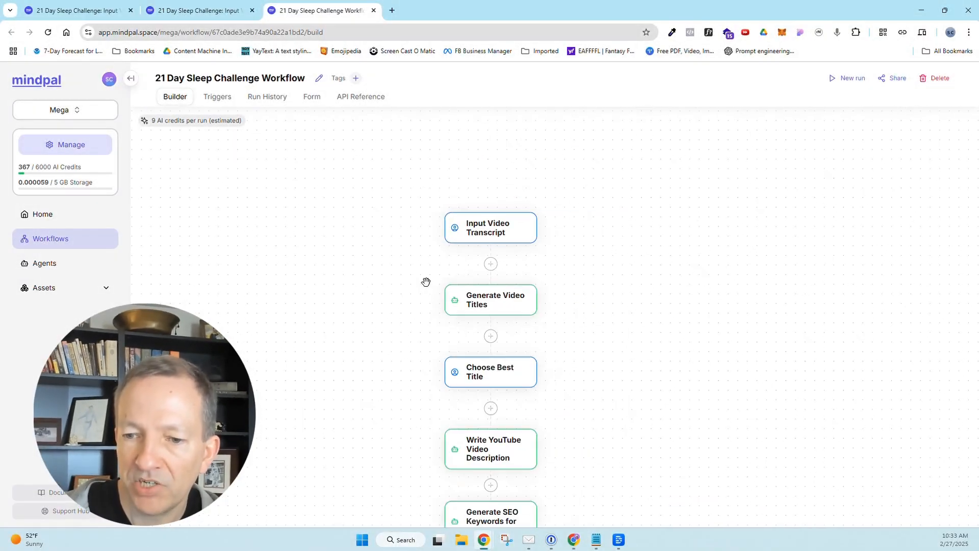
# Look over the whole 21 Day Sleep Challenge Workflow in the builder, from Input Video Transcript to Review Facebook Post.
pyautogui.scroll(-5, 426, 282)
pyautogui.scroll(-4, 392, 334)
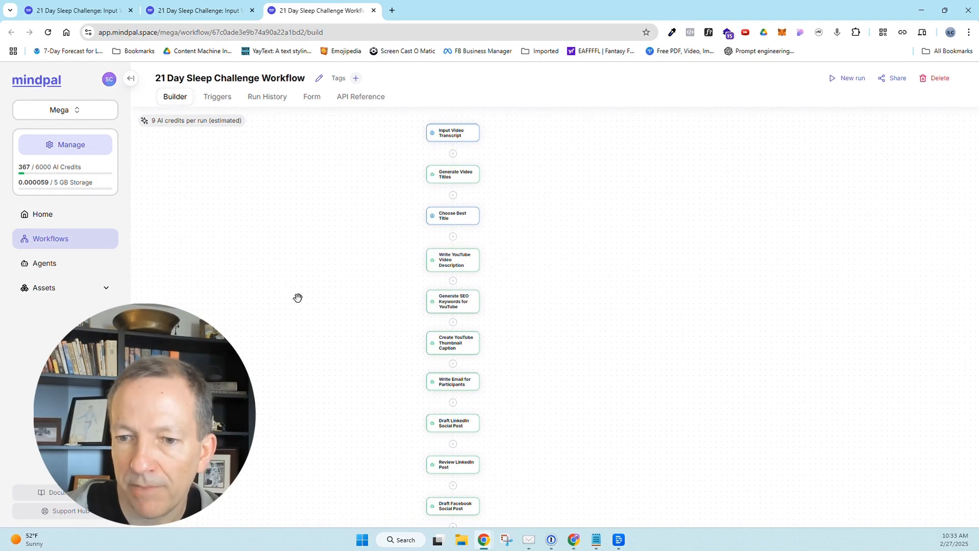
pyautogui.scroll(-2, 298, 297)
pyautogui.moveTo(567, 372)
pyautogui.mouseDown()
pyautogui.moveTo(567, 306)
pyautogui.moveTo(573, 368)
pyautogui.mouseUp()
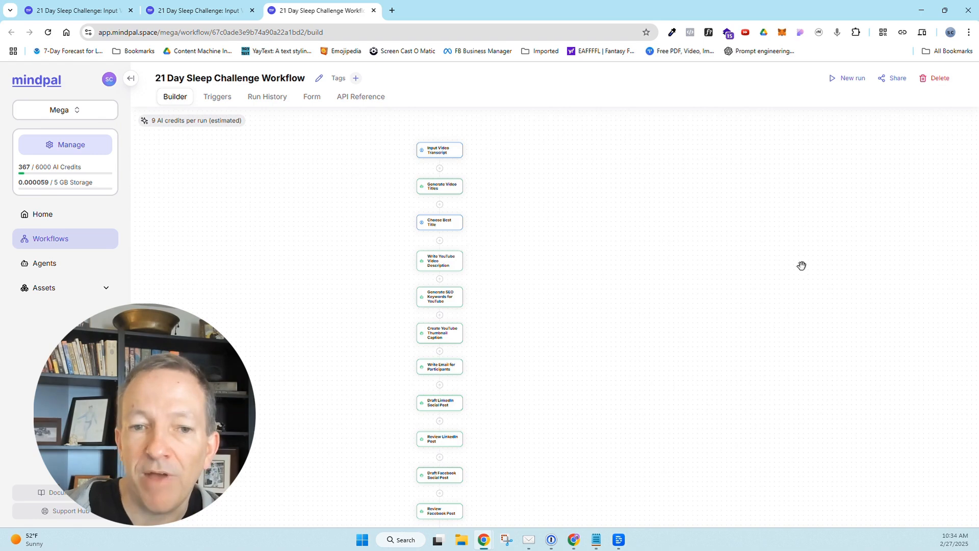
pyautogui.moveTo(552, 335); pyautogui.dragTo(569, 318)
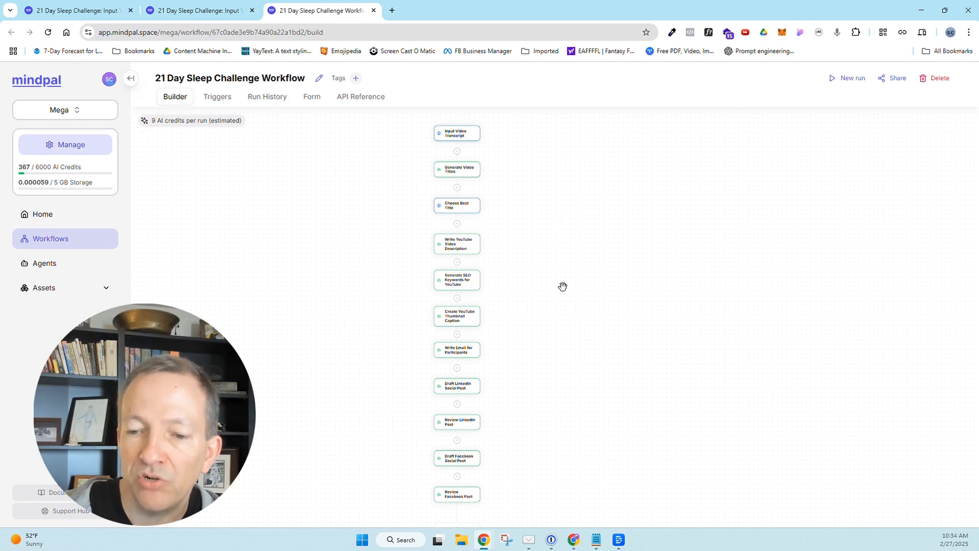